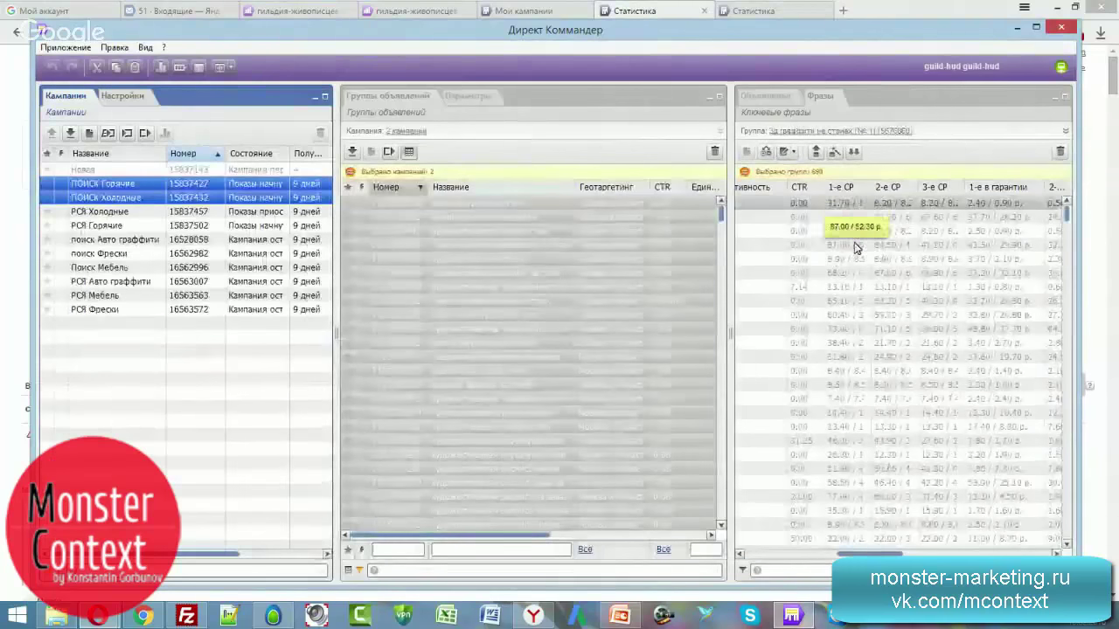
Open the column settings of the phrases table and disable the 1-е to 3-е СР and 1-е to 4-е в гарантии columns.
drag(872, 554, 883, 556)
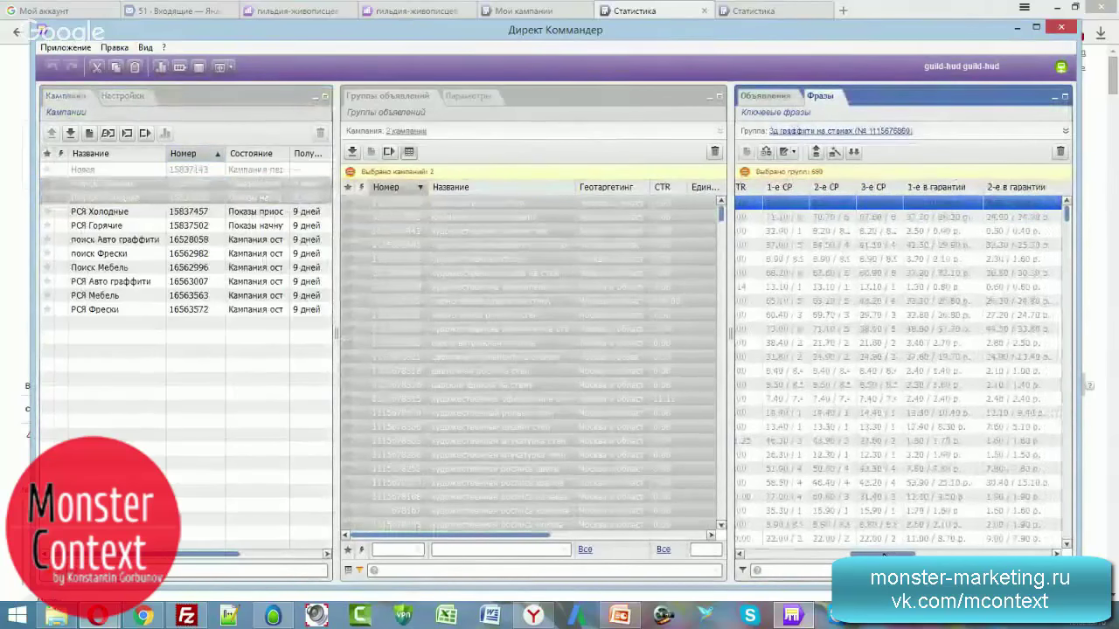
right_click(804, 199)
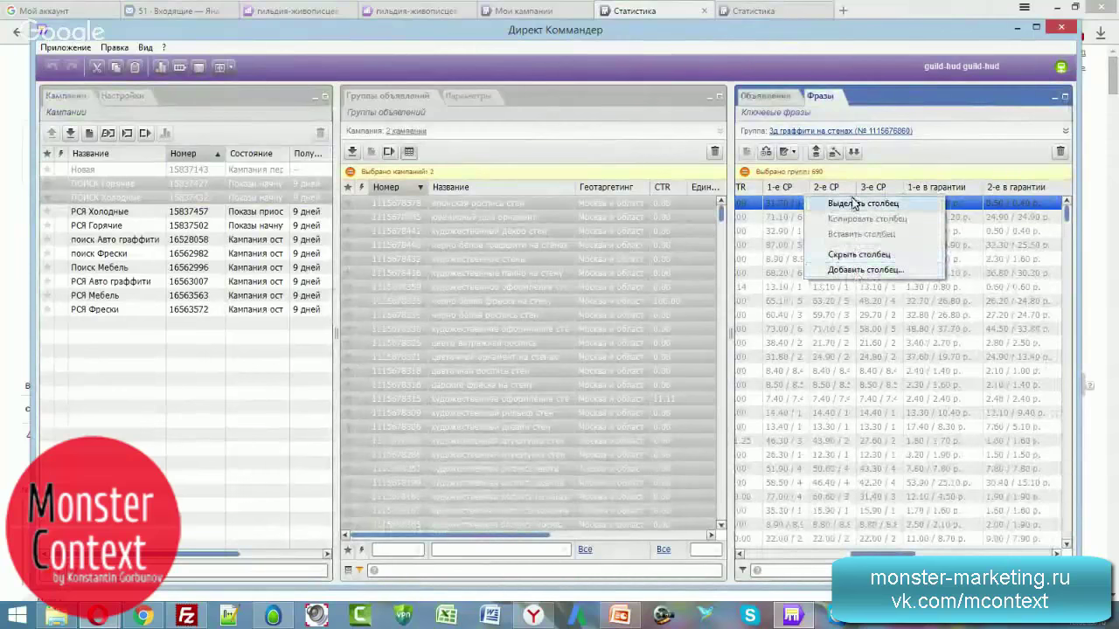
click(859, 271)
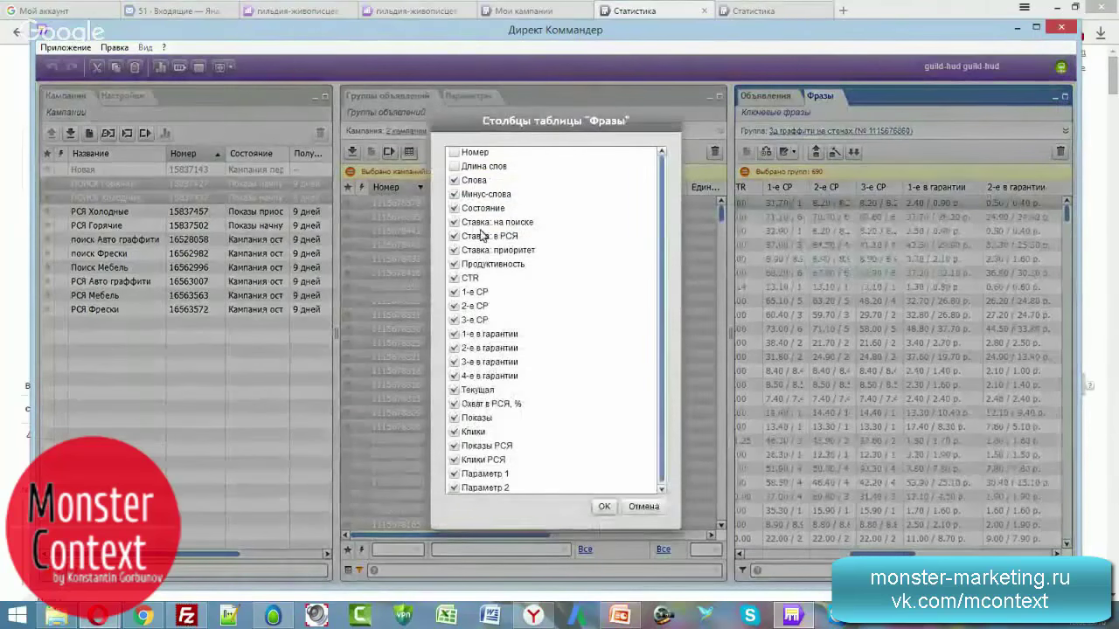
click(453, 292)
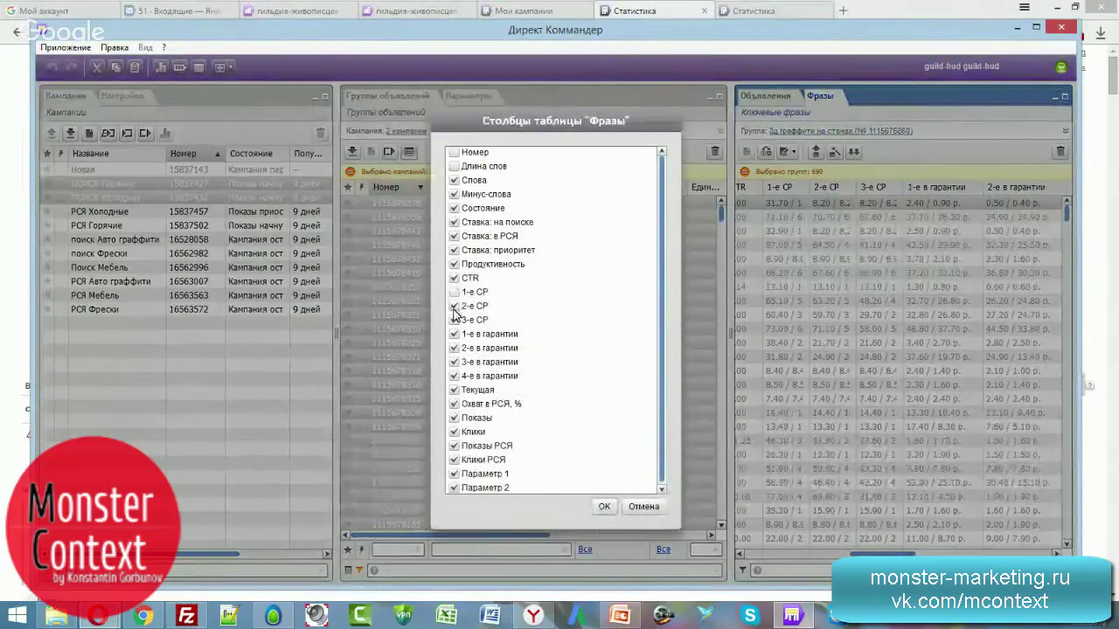
click(453, 306)
click(453, 320)
click(454, 333)
click(454, 347)
click(453, 362)
click(453, 376)
Re-enable the 1-е СР, 2-е СР and 3-е СР columns for the phrases table.
click(453, 292)
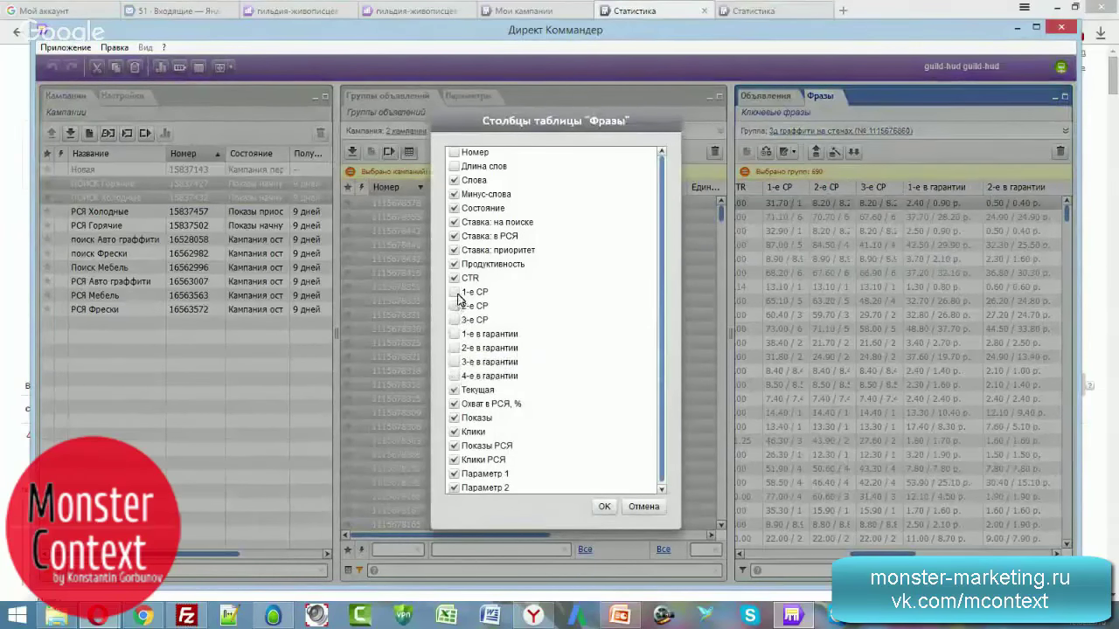
click(454, 306)
click(454, 320)
Disable the Охват в РСЯ, Показы РСЯ and Клики РСЯ columns.
scroll(483, 431, down, 1)
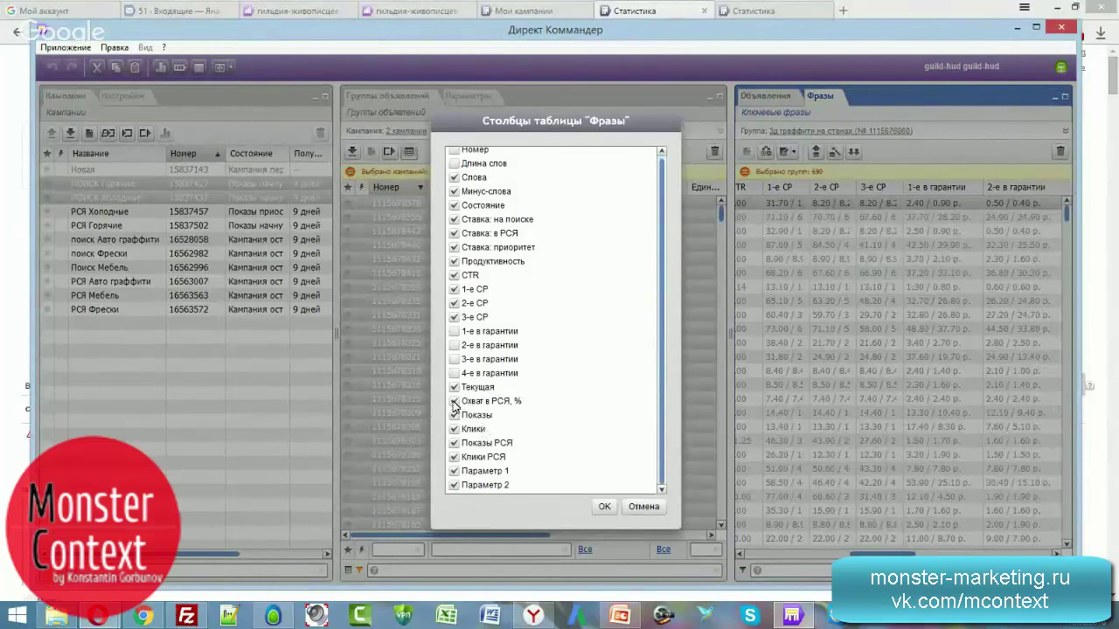
click(454, 401)
click(453, 443)
click(454, 457)
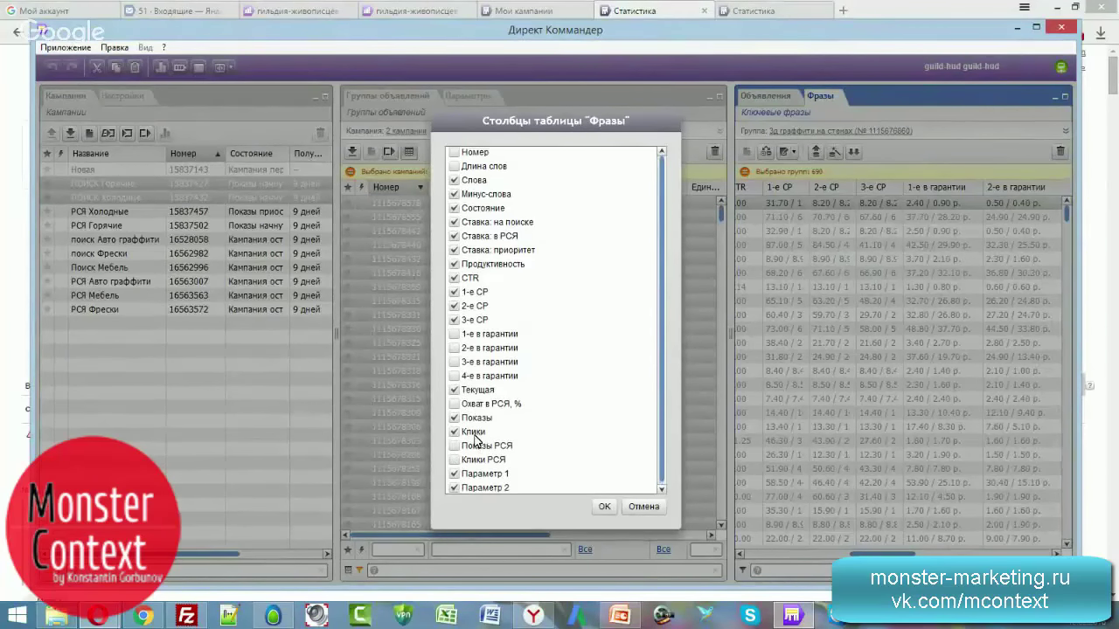
Disable the Параметр 1, Параметр 2, Минус-слова, Состояние and Продуктивность columns and apply the column settings.
click(453, 471)
click(454, 485)
scroll(481, 435, up, 1)
click(453, 195)
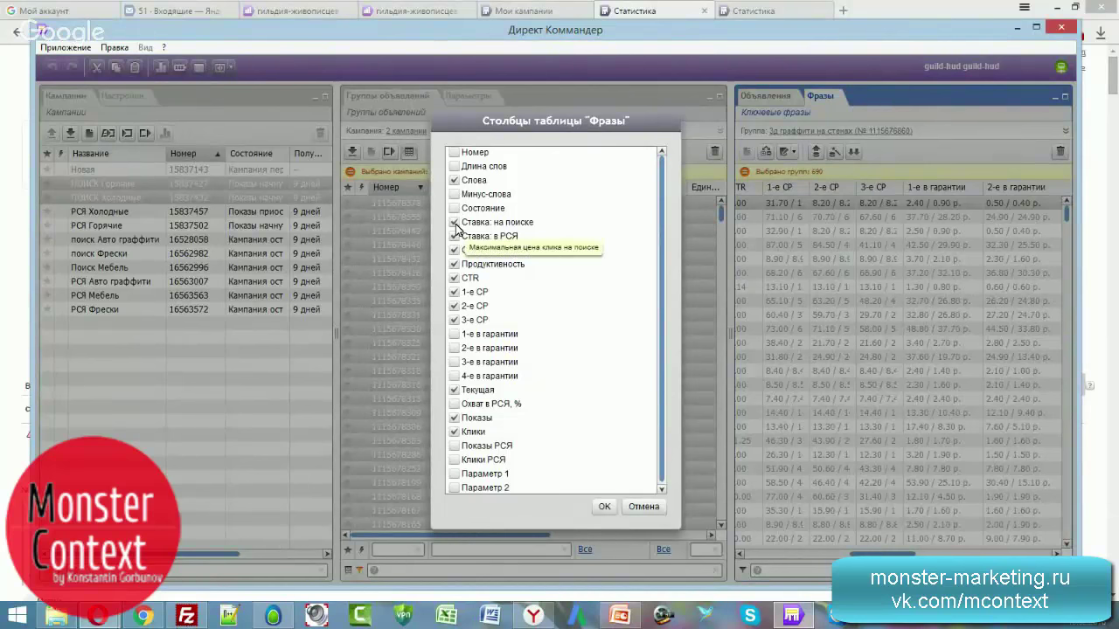
click(455, 223)
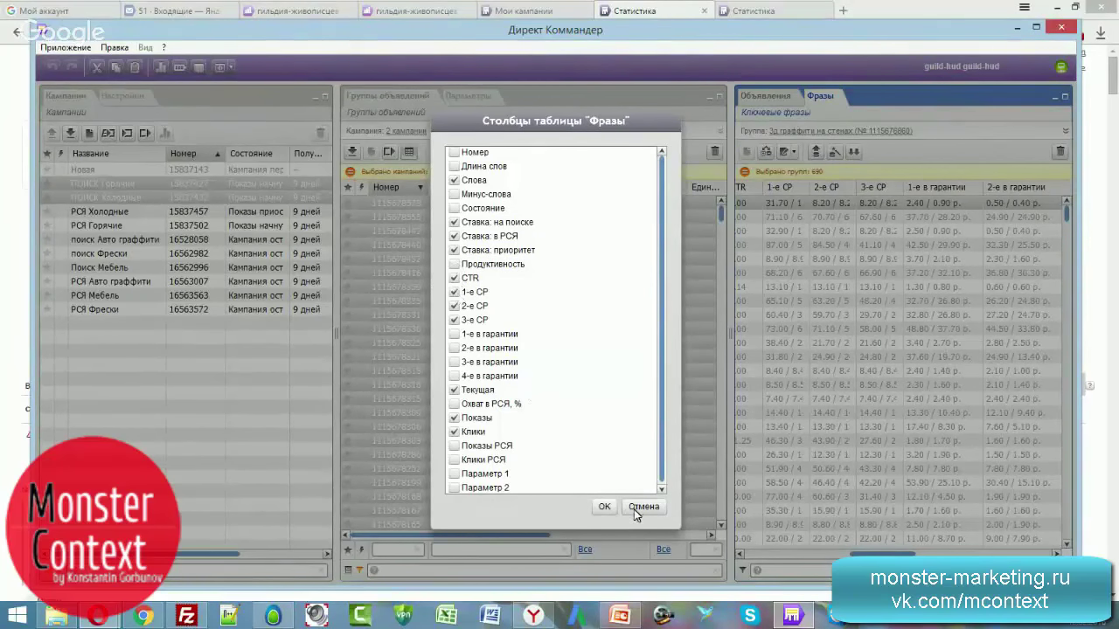
key(Return)
Sort the key phrases by CTR in descending order.
drag(881, 553, 861, 554)
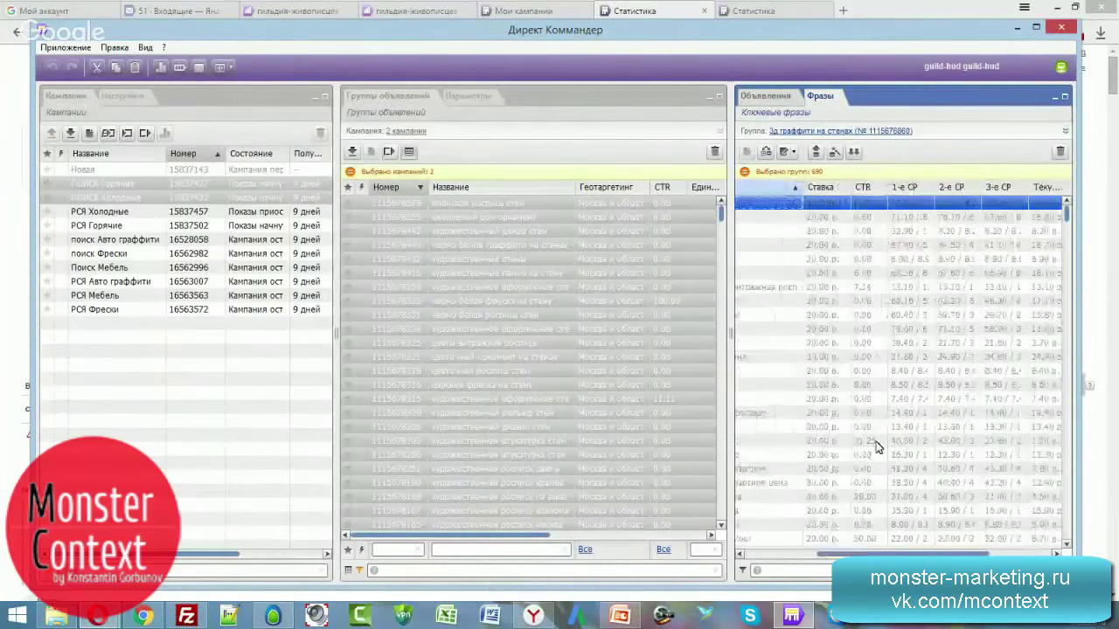
click(863, 189)
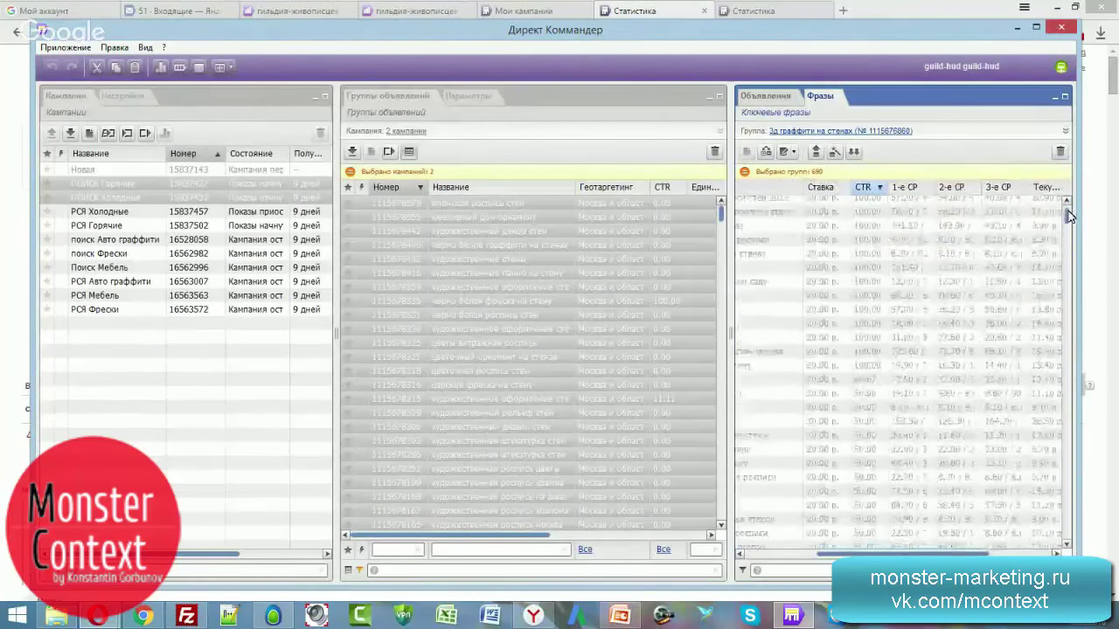
click(849, 210)
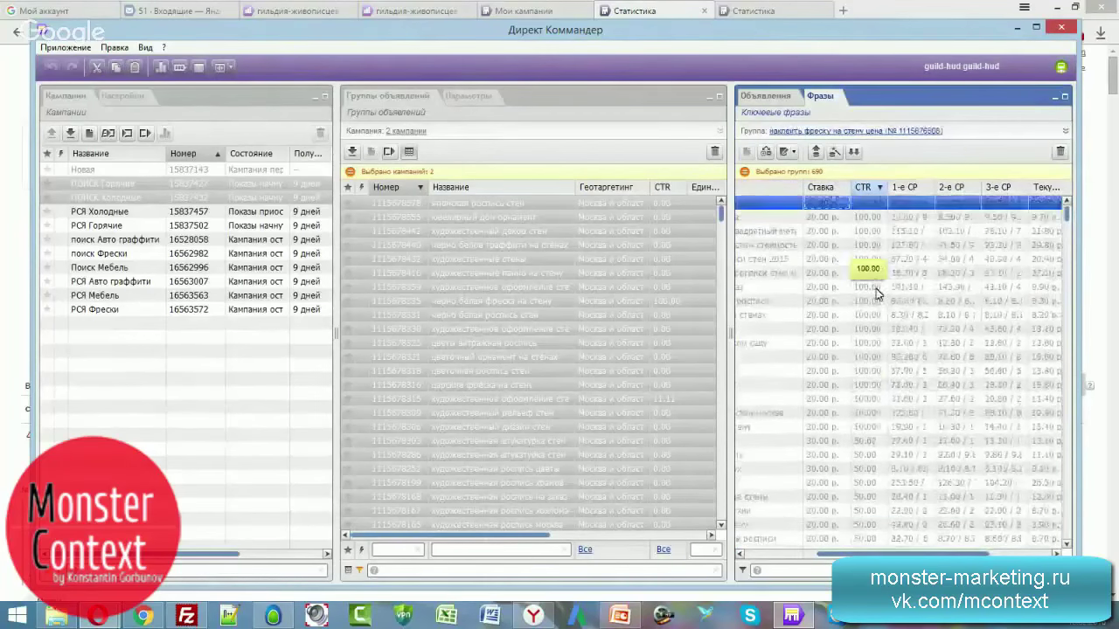
Review the phrases from the highest to the lowest CTR and select the phrase "граффити на стене".
click(863, 426)
drag(875, 554, 798, 557)
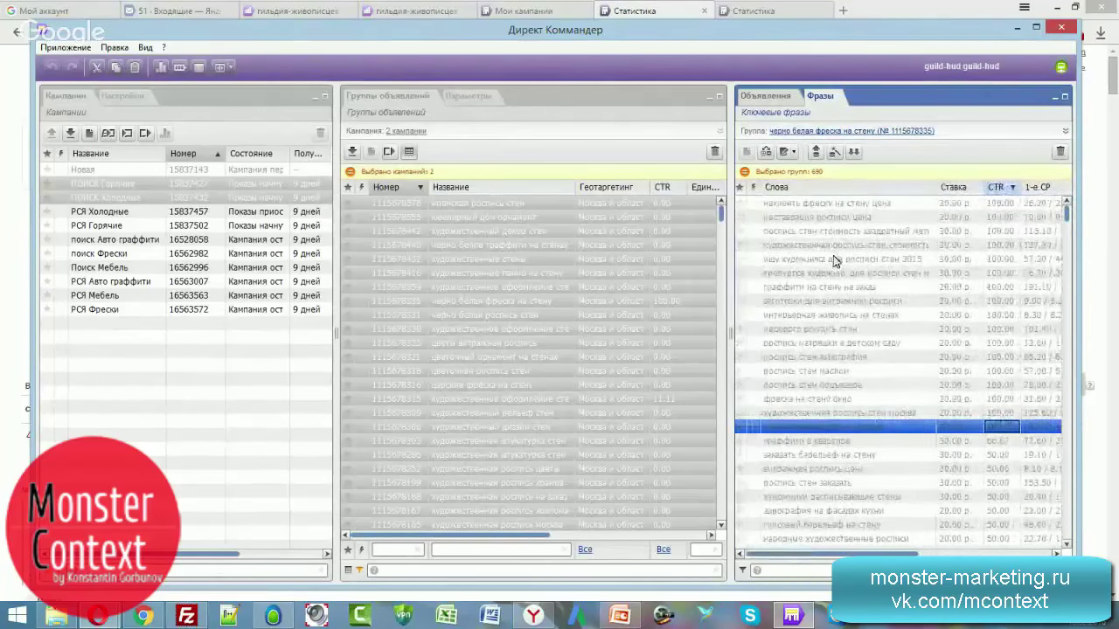
drag(874, 554, 922, 554)
scroll(956, 417, down, 5)
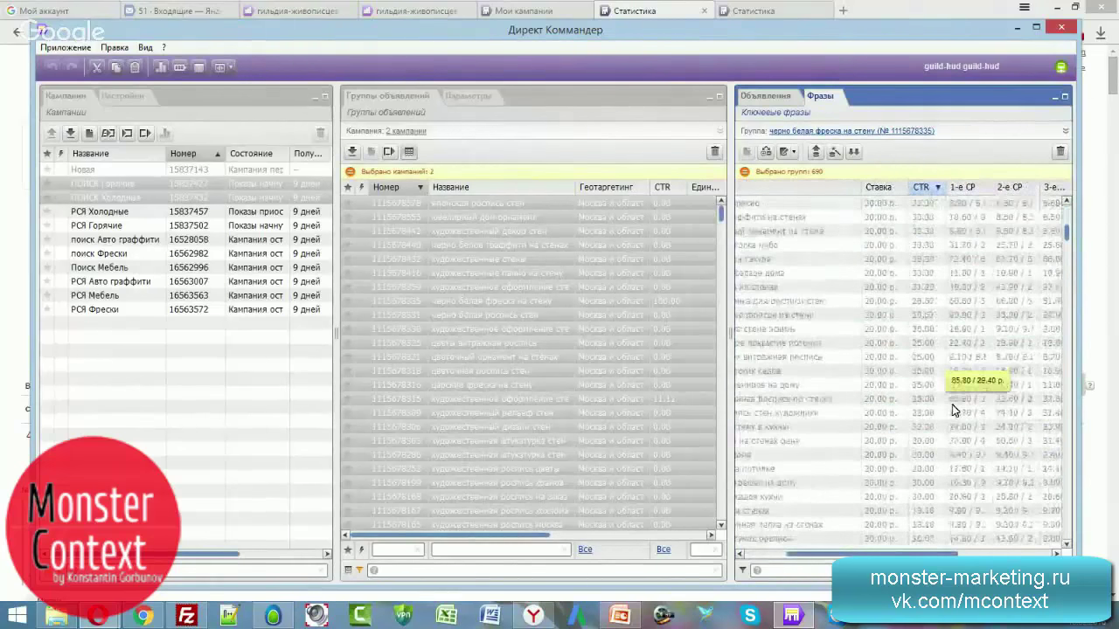
scroll(948, 404, down, 6)
click(919, 388)
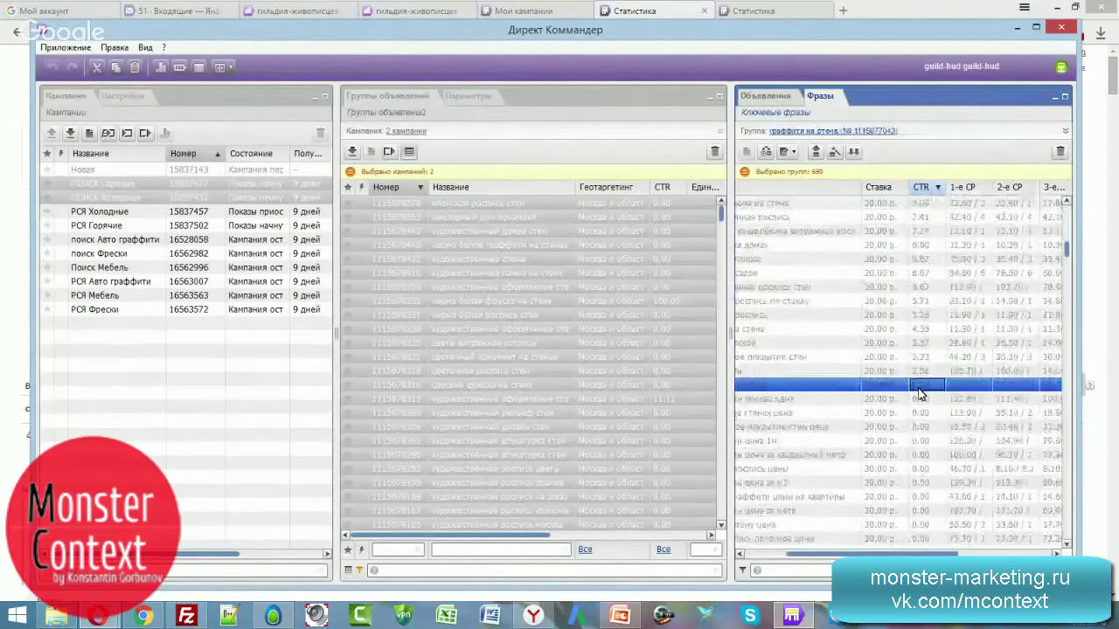
scroll(919, 393, left, 3)
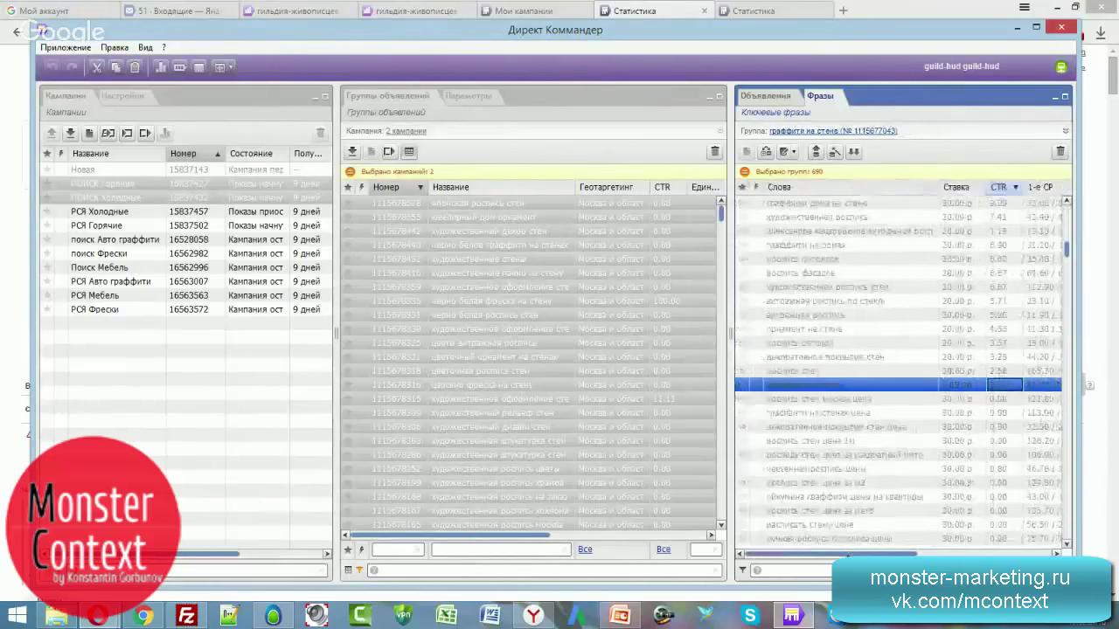
scroll(899, 370, right, 1)
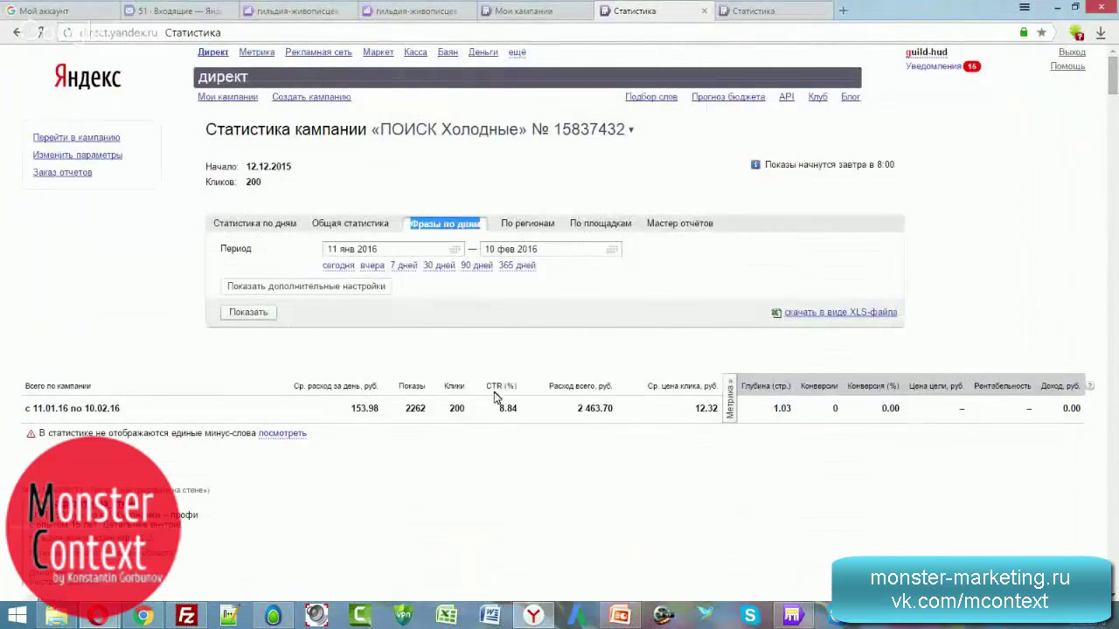
Switch to the browser statistics of the «ПОИСК Холодные» campaign and examine the per-ad CTR, including the total for "Аэрография на авто".
click(488, 385)
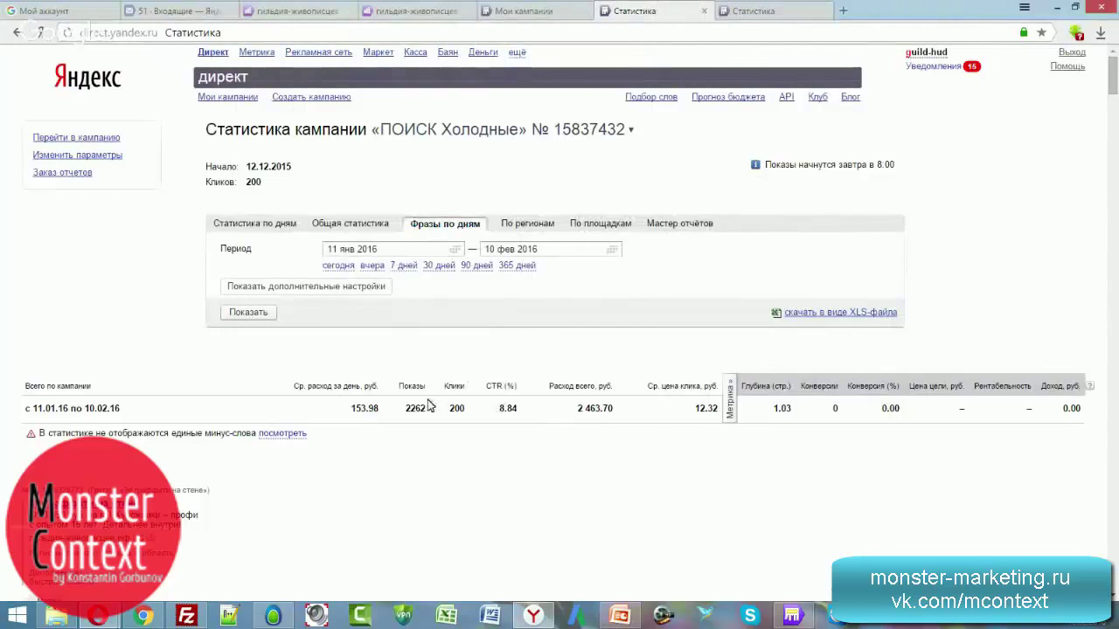
scroll(502, 407, down, 4)
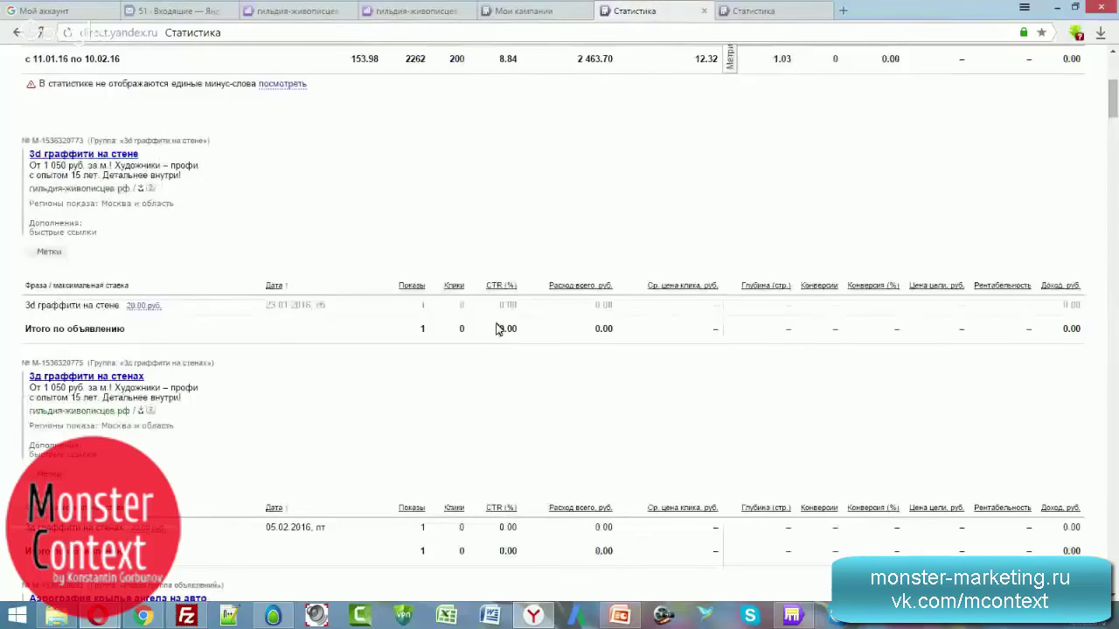
scroll(213, 270, down, 2)
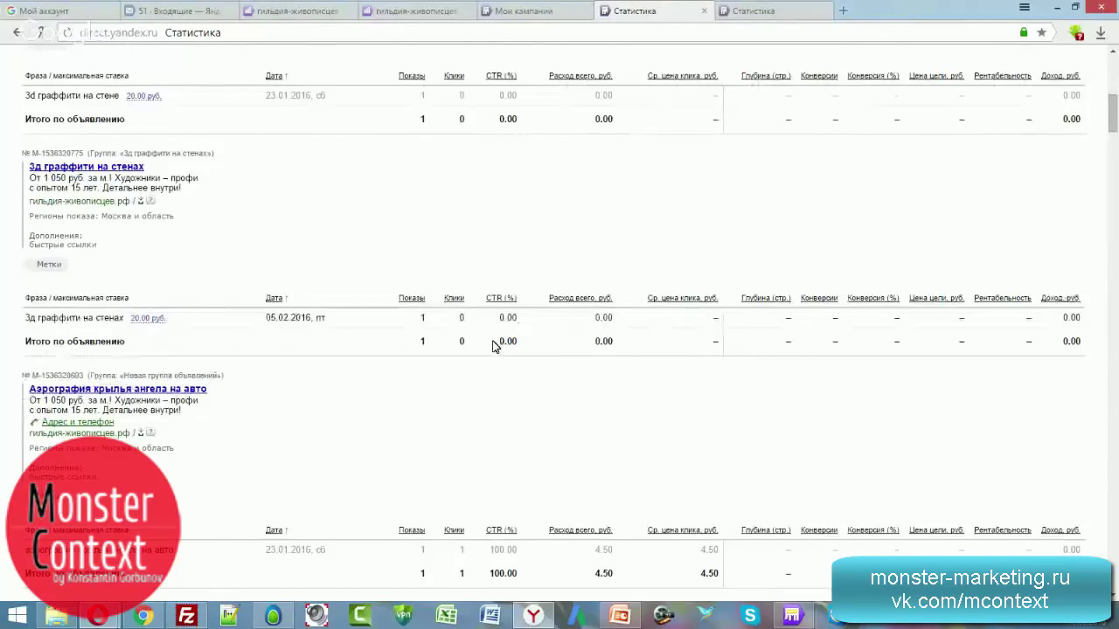
scroll(493, 347, down, 2)
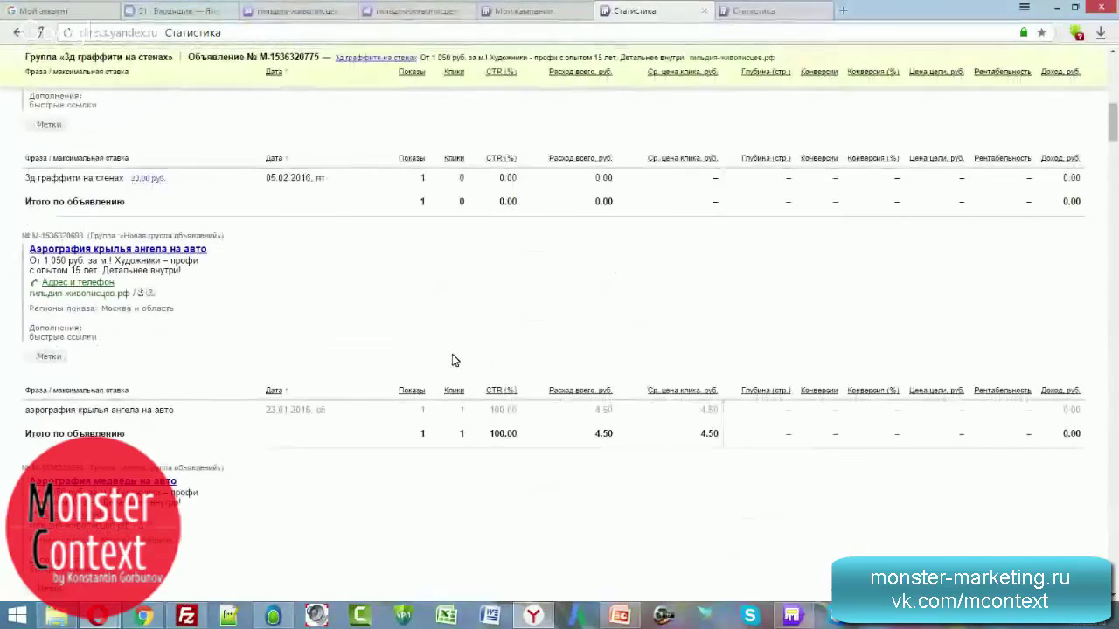
scroll(445, 323, down, 6)
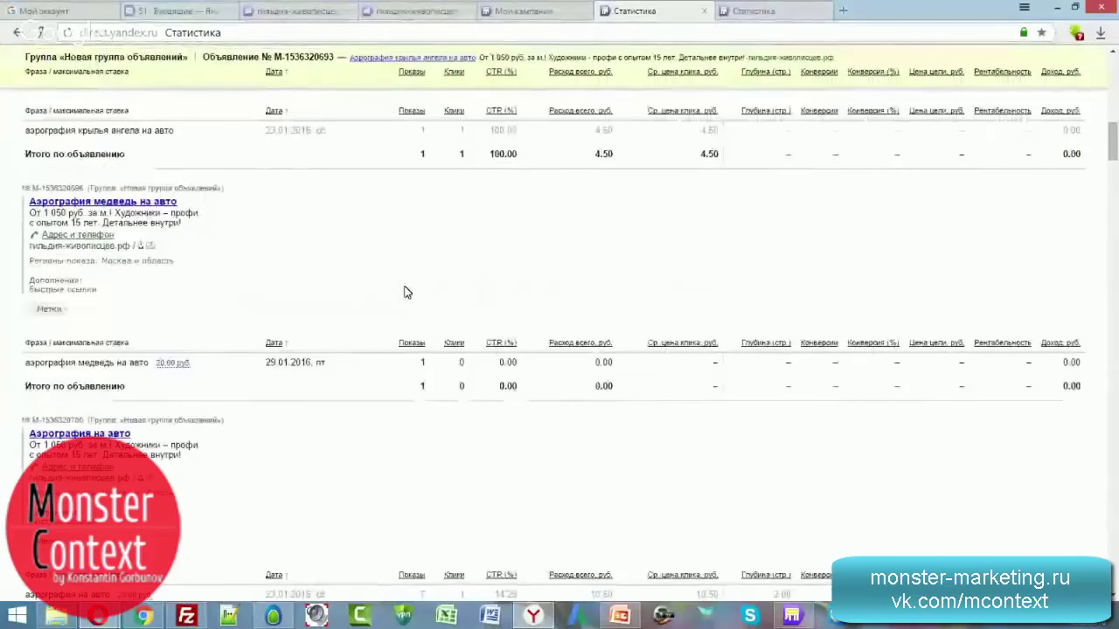
scroll(466, 321, down, 3)
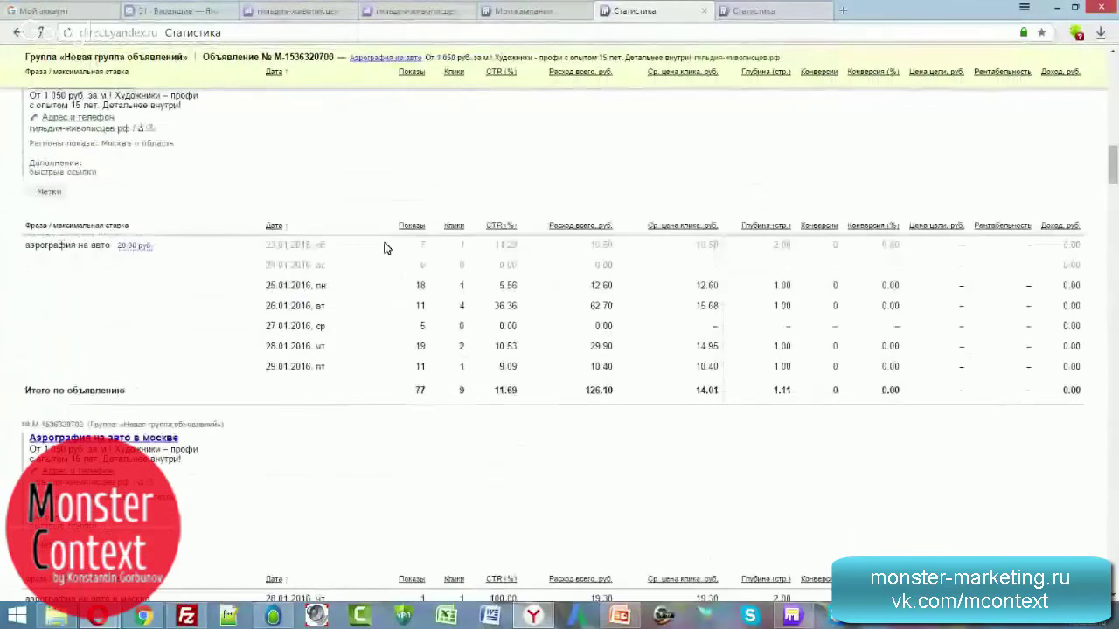
double_click(516, 390)
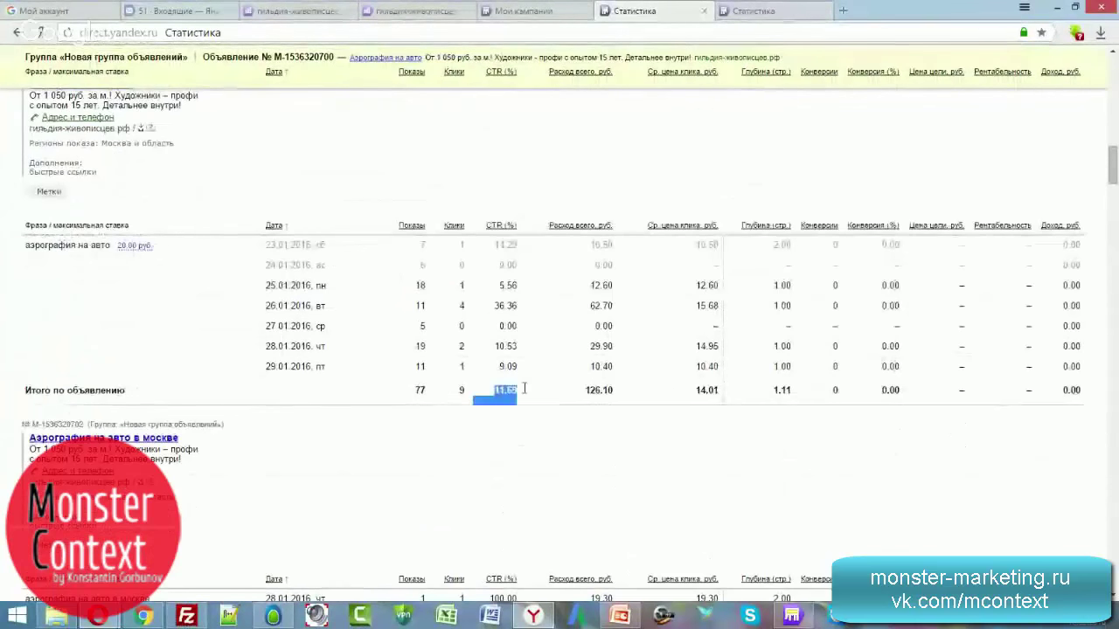
click(519, 388)
double_click(496, 385)
click(527, 396)
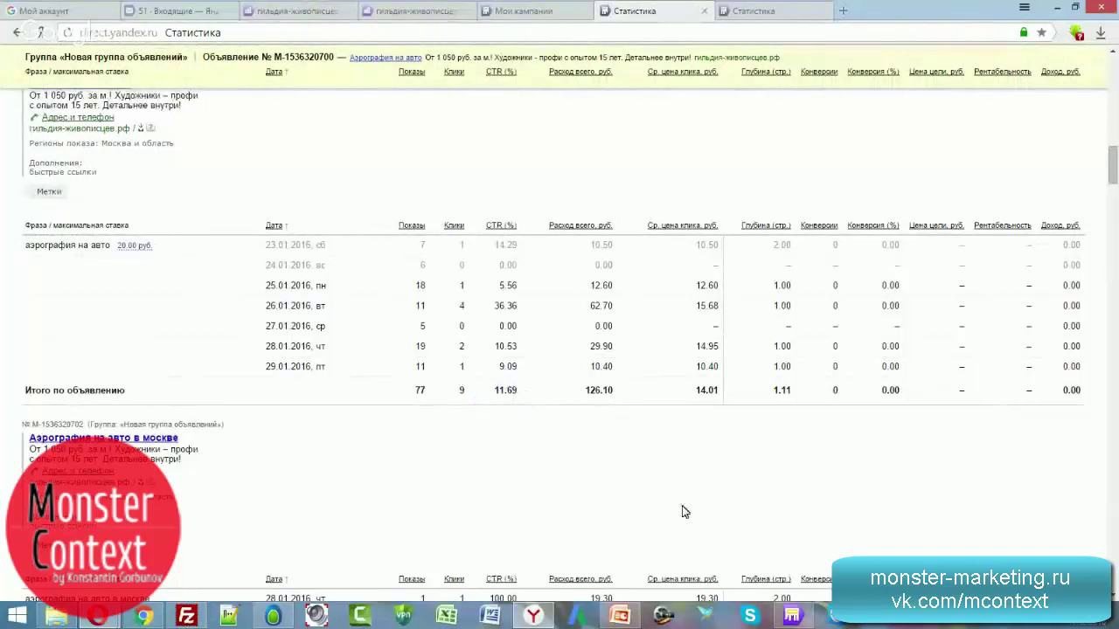
Switch back to Direct Commander and examine the bid, CTR, impressions and clicks of the phrase "граффити на стене".
click(797, 614)
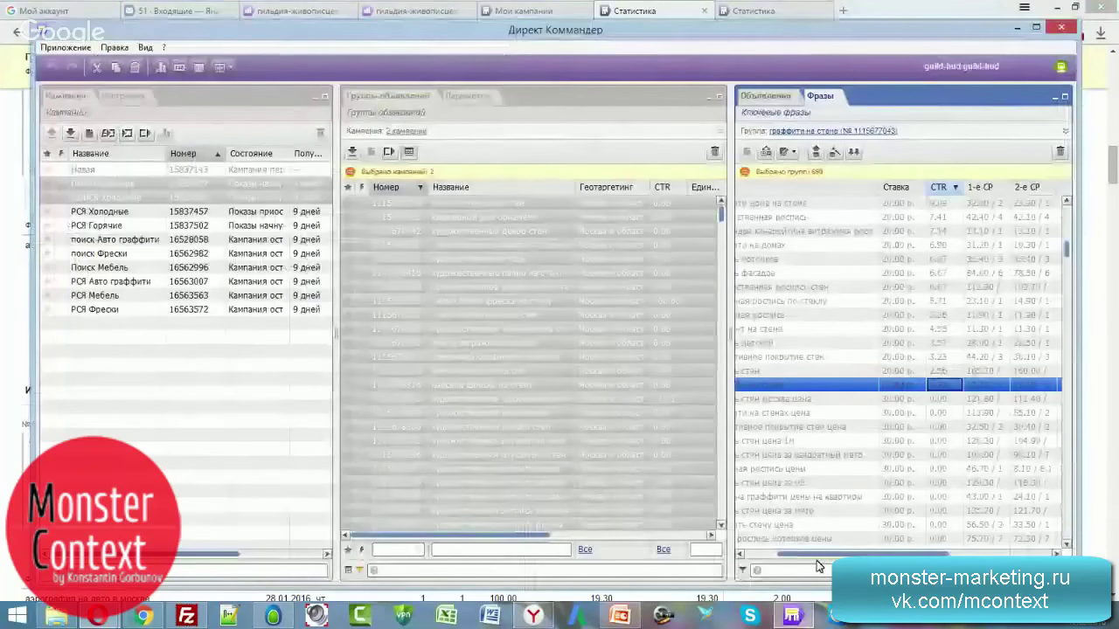
drag(807, 559, 781, 559)
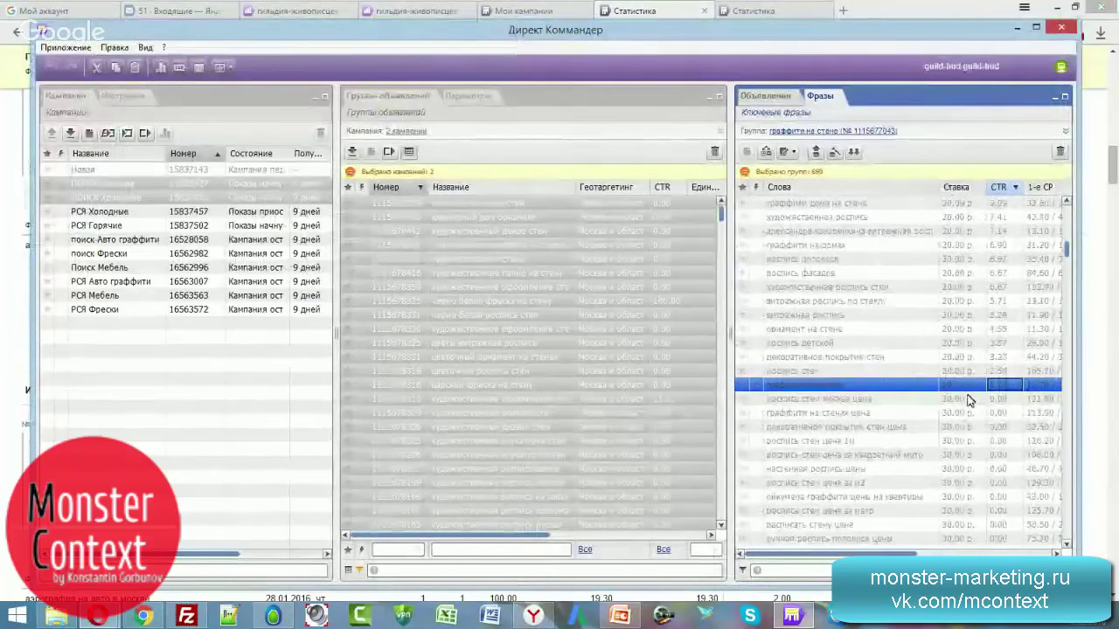
drag(869, 555, 950, 556)
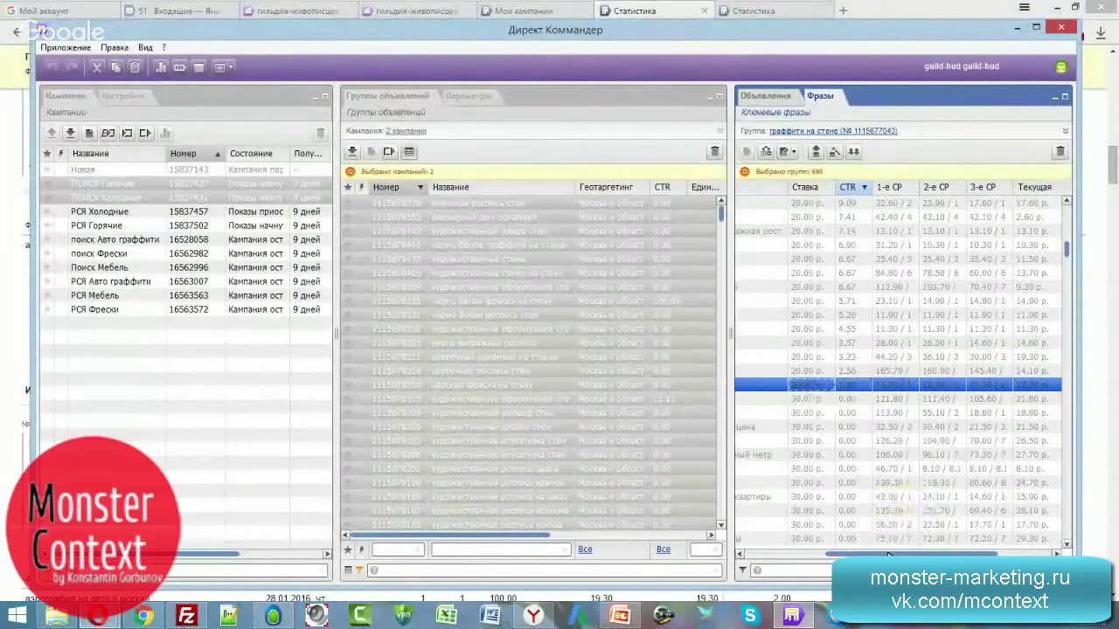
drag(886, 553, 938, 553)
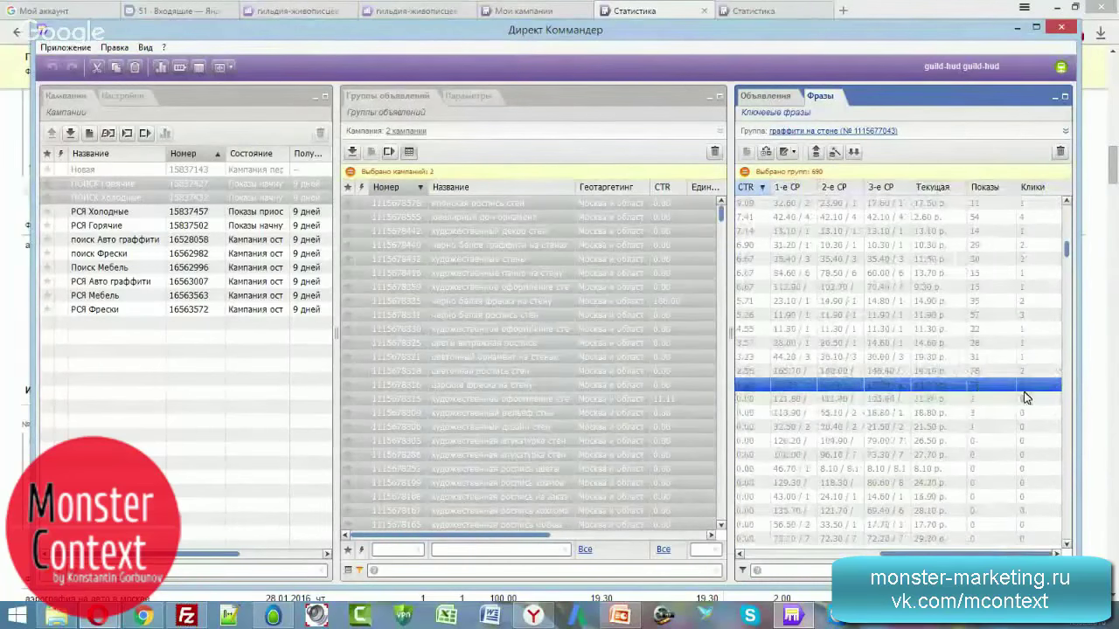
mouse_move(981, 553)
mouse_down()
mouse_move(929, 554)
mouse_move(968, 554)
mouse_up()
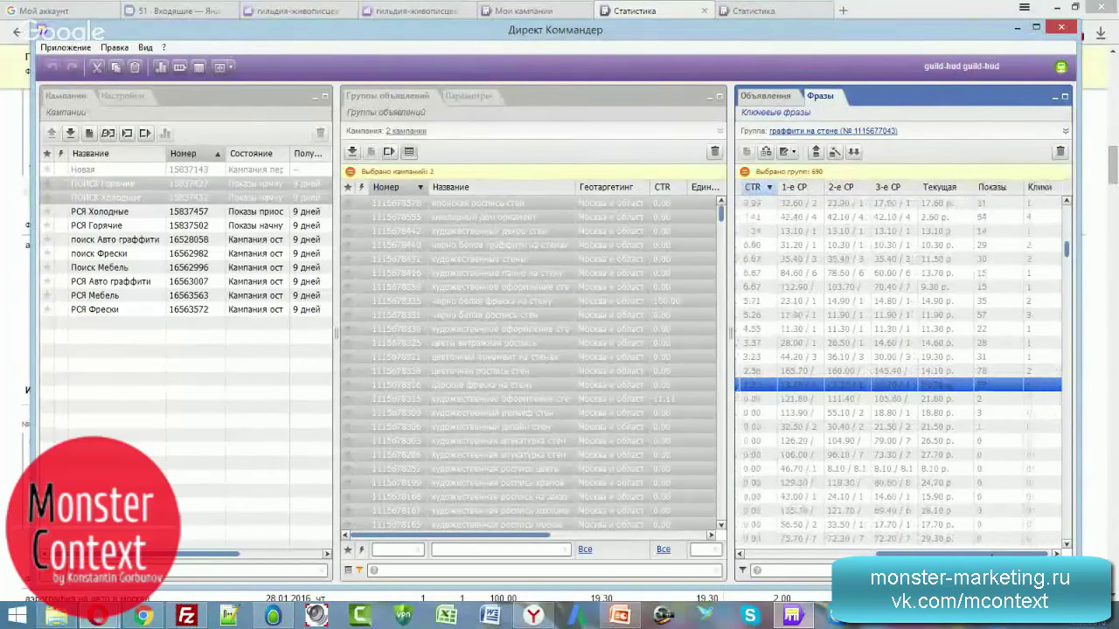
scroll(854, 412, left, 3)
drag(895, 552, 825, 565)
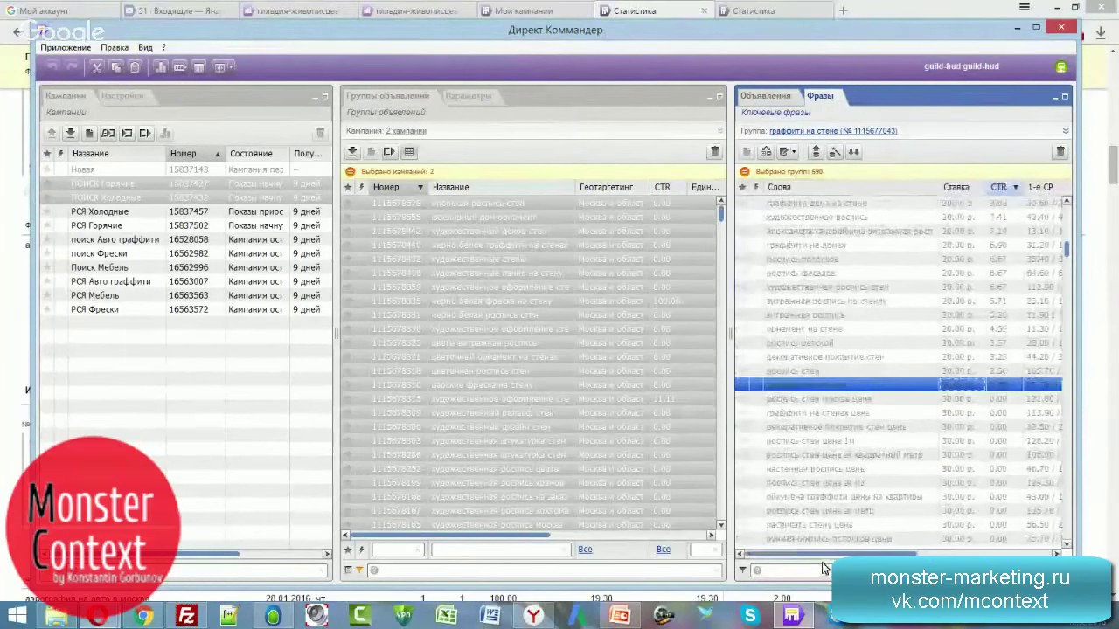
Copy the phrase "граффити на стене" and filter the ad groups by that name.
double_click(793, 393)
key(ctrl+c)
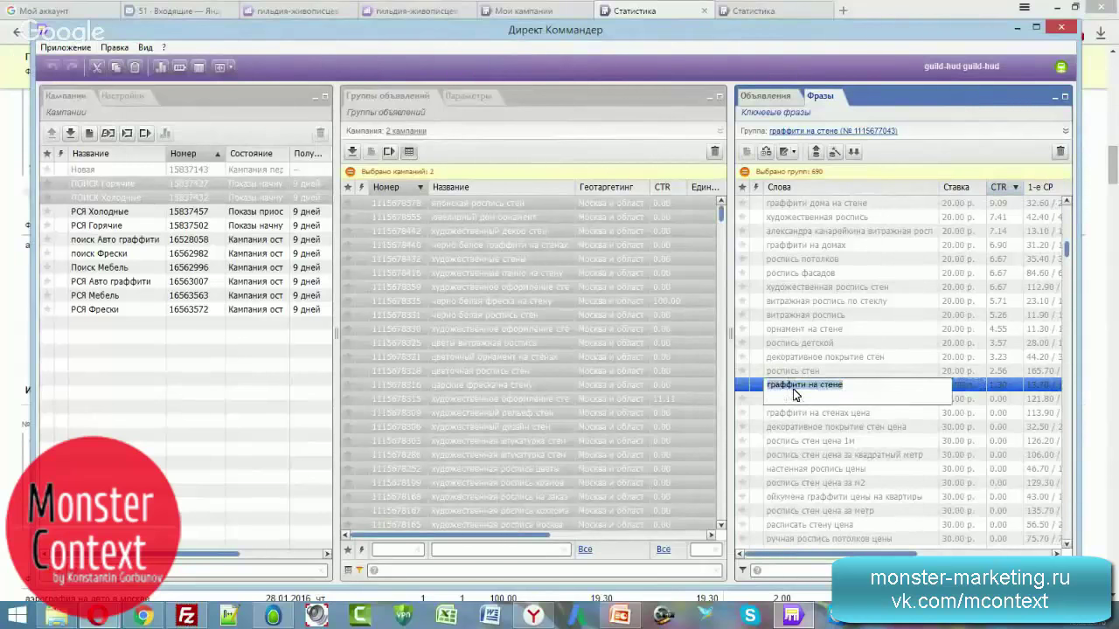
click(456, 548)
key(ctrl+v)
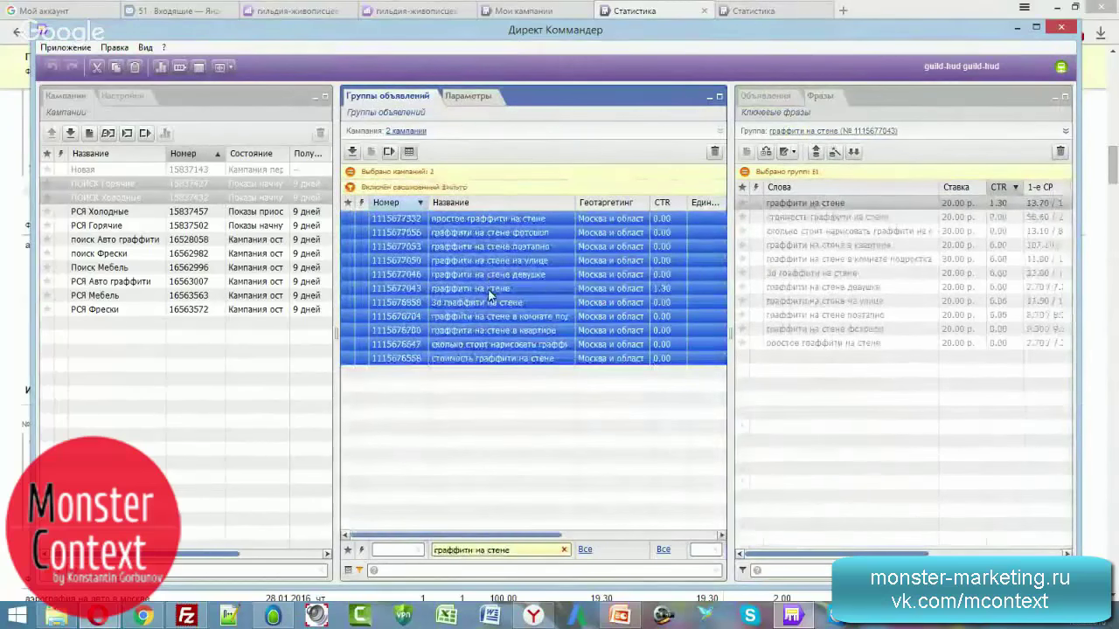
Select the ad group named exactly "граффити на стене" and show its ads.
click(487, 290)
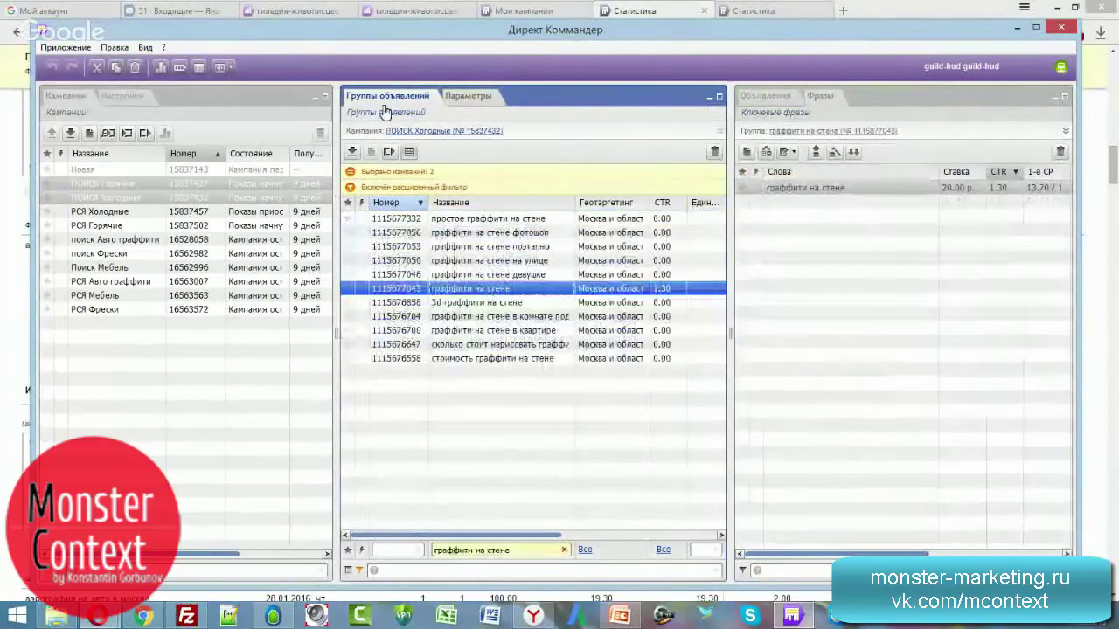
click(791, 97)
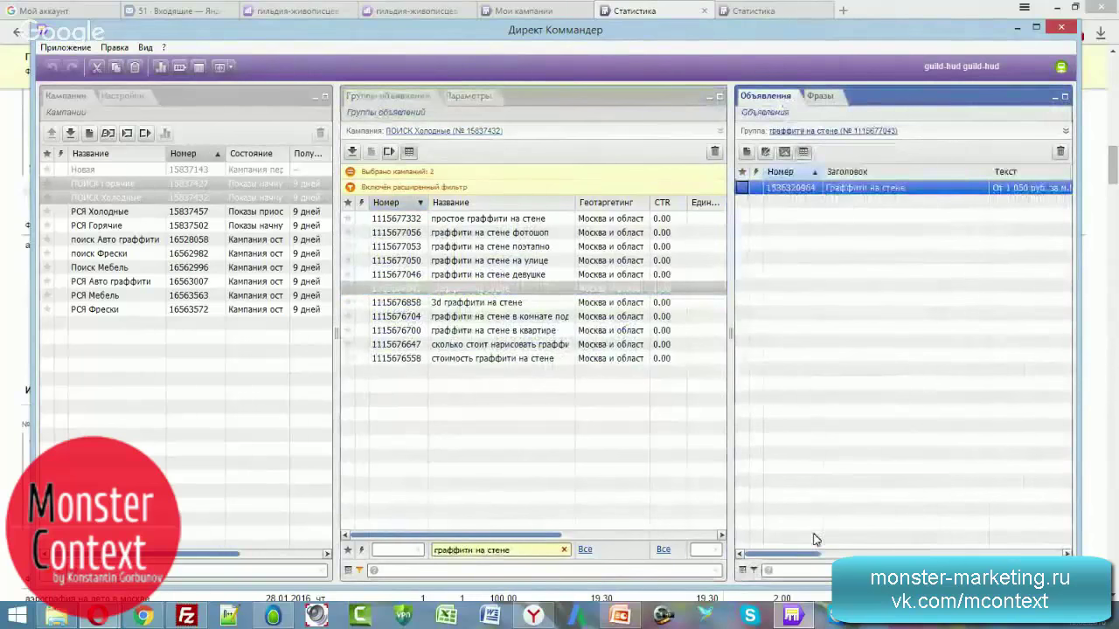
drag(811, 554, 768, 556)
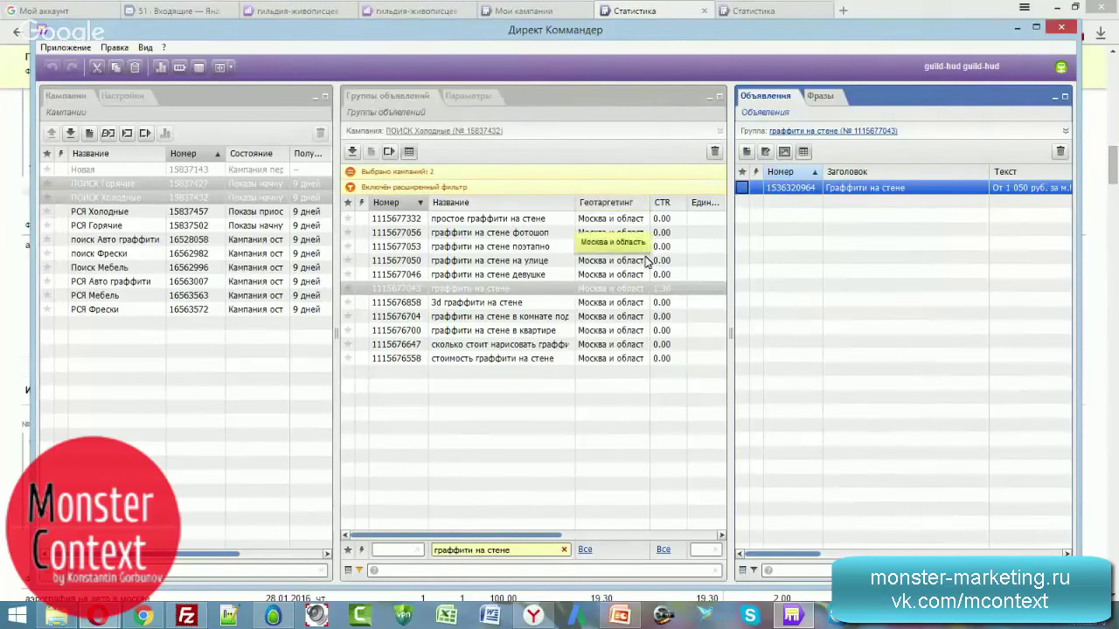
scroll(813, 557, right, 3)
scroll(813, 557, left, 3)
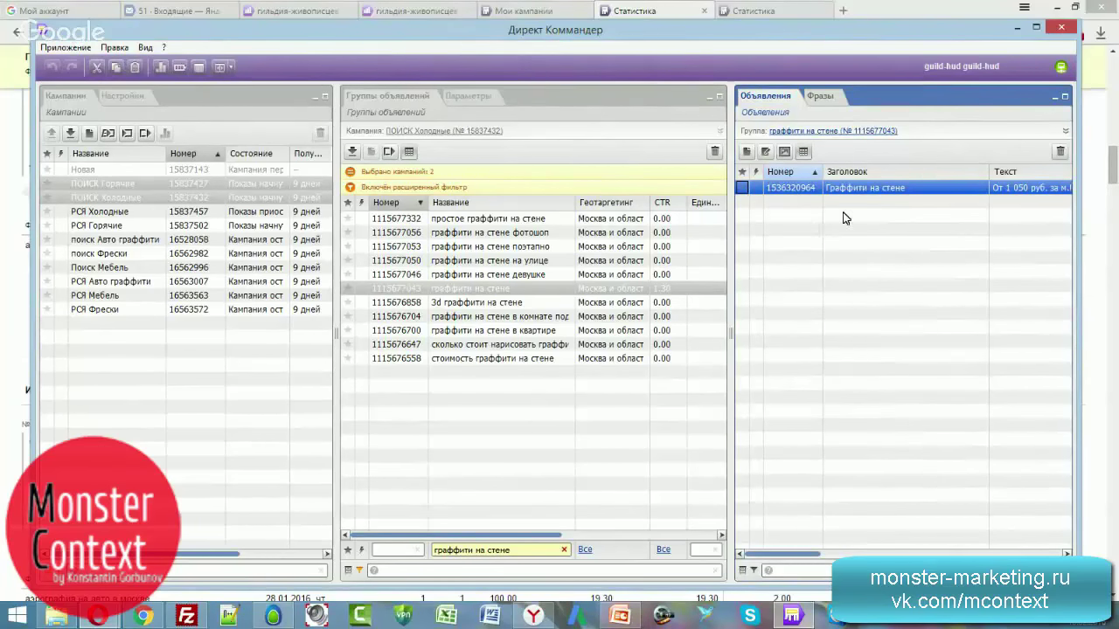
Compare the filtered ad groups of «ПОИСК Горячие» and «ПОИСК Холодные» with those of «поиск Авто граффити», «поиск Фрески» and «Поиск Мебель».
click(103, 241)
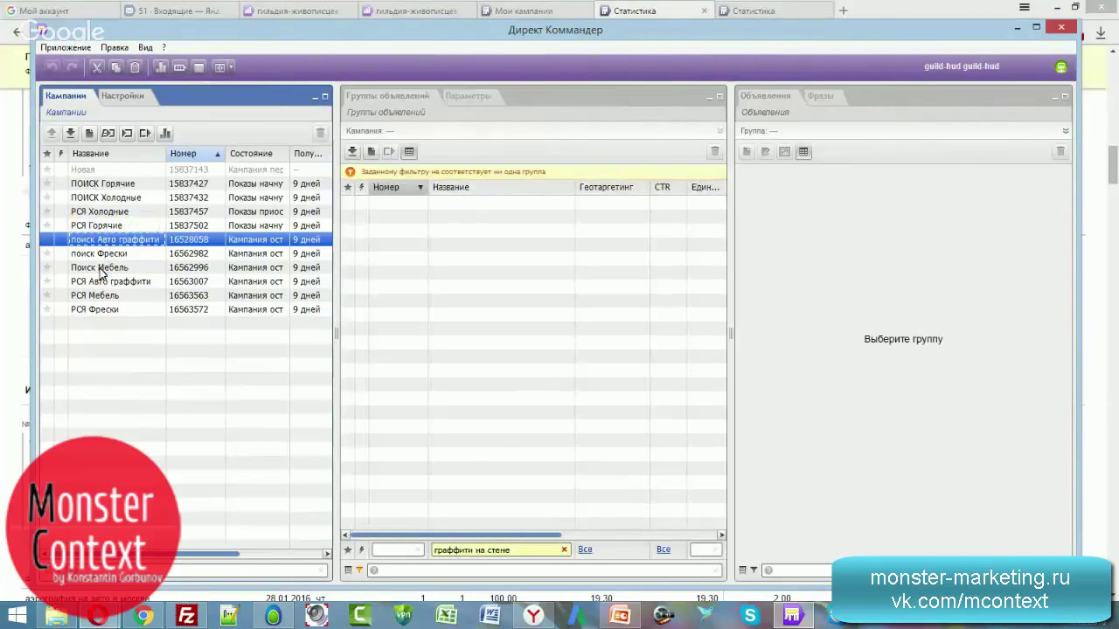
shift+click(104, 269)
click(102, 184)
shift+click(102, 198)
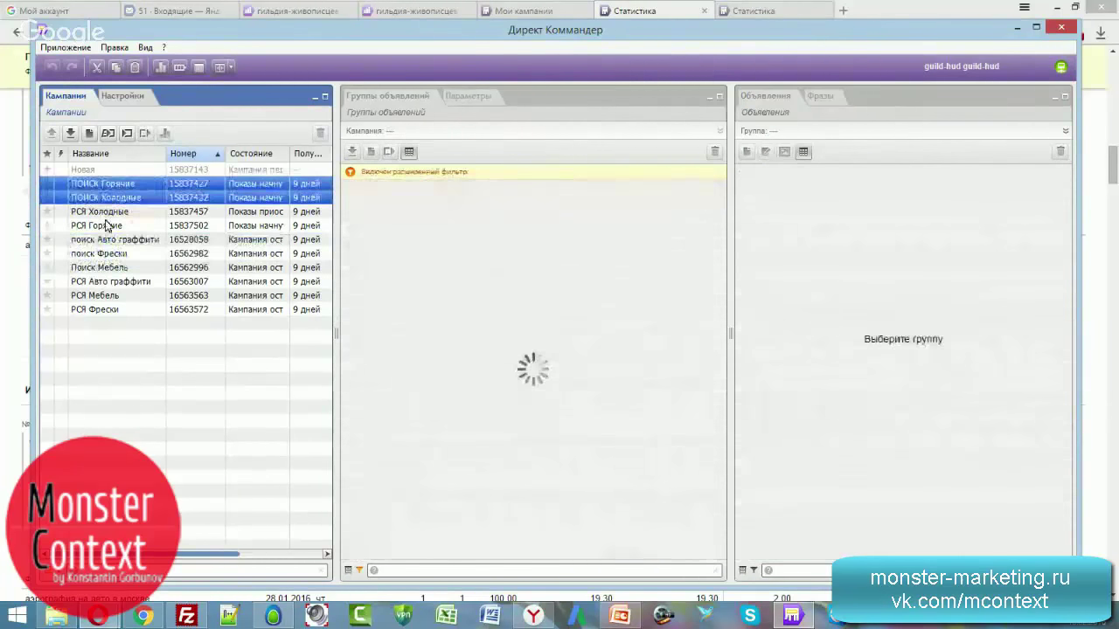
click(105, 240)
shift+click(101, 269)
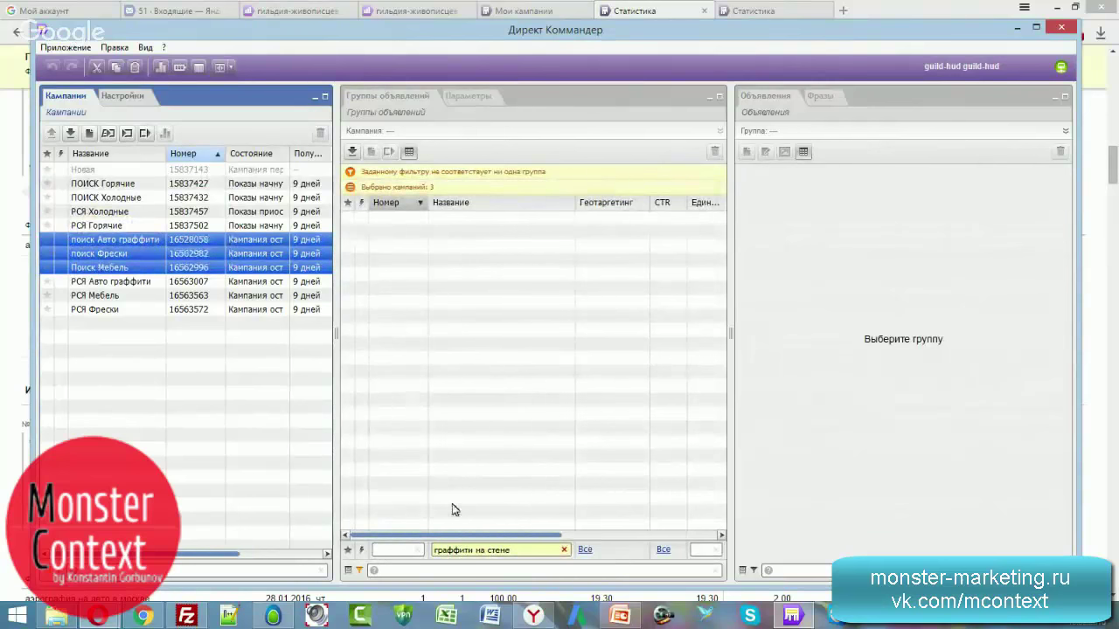
Show only the «ПОИСК Холодные» campaign, clear the group-name filter and select the group "художественный декор стен" near the list's start.
click(140, 219)
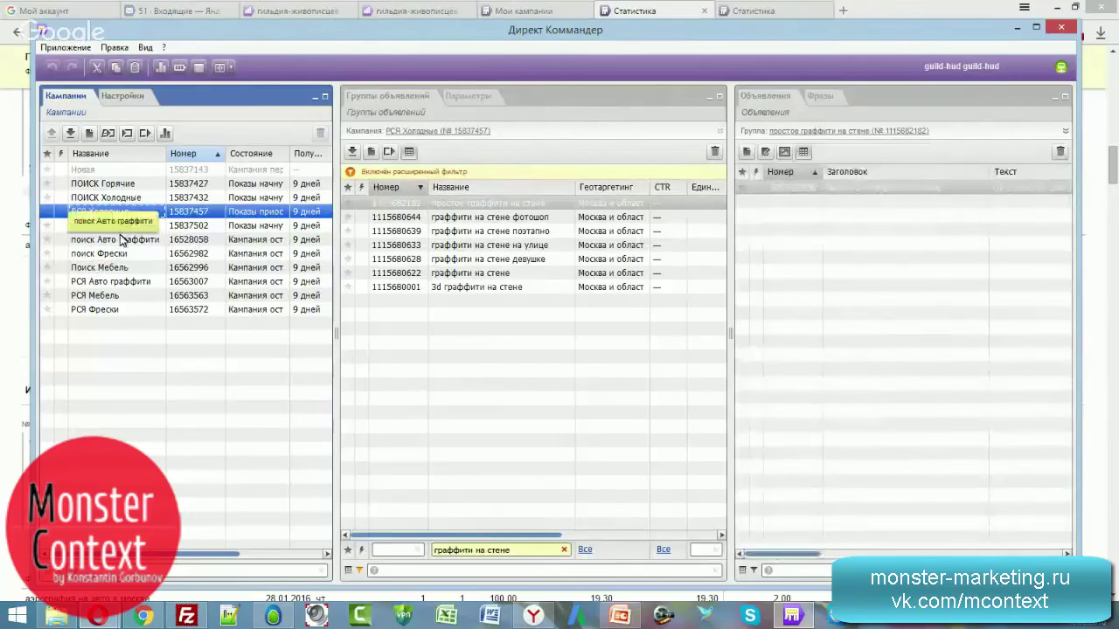
click(120, 242)
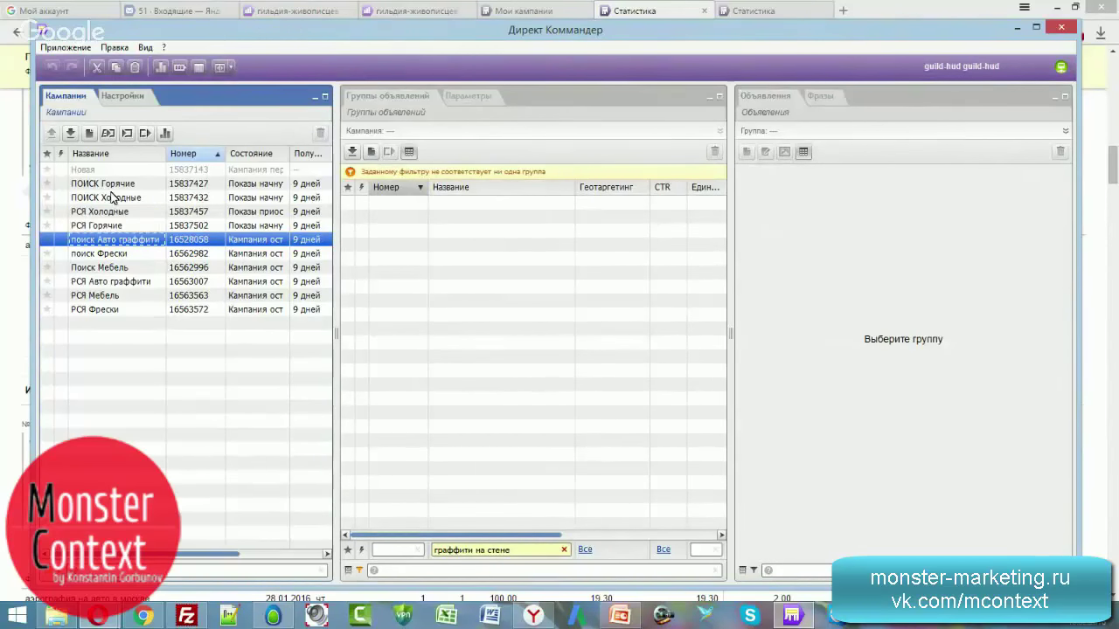
click(115, 200)
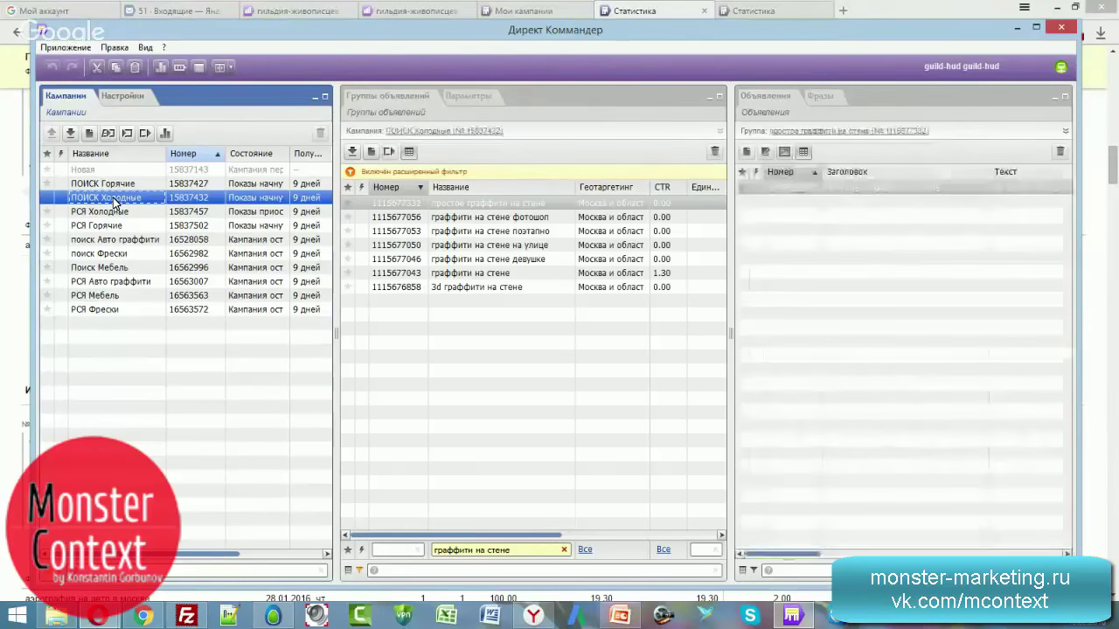
click(564, 549)
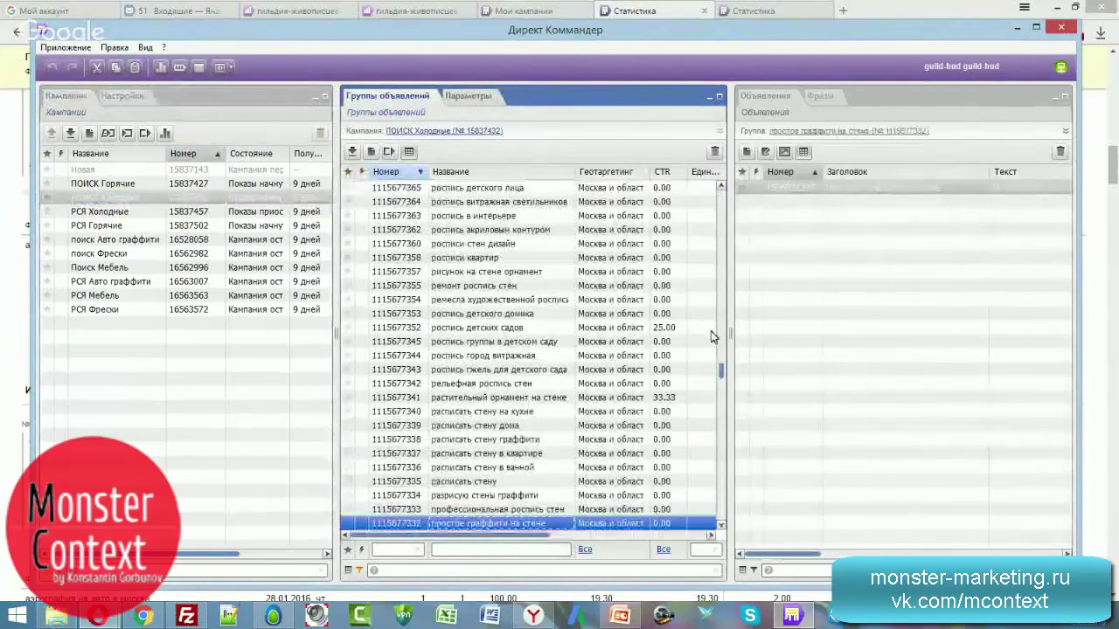
drag(724, 369, 728, 194)
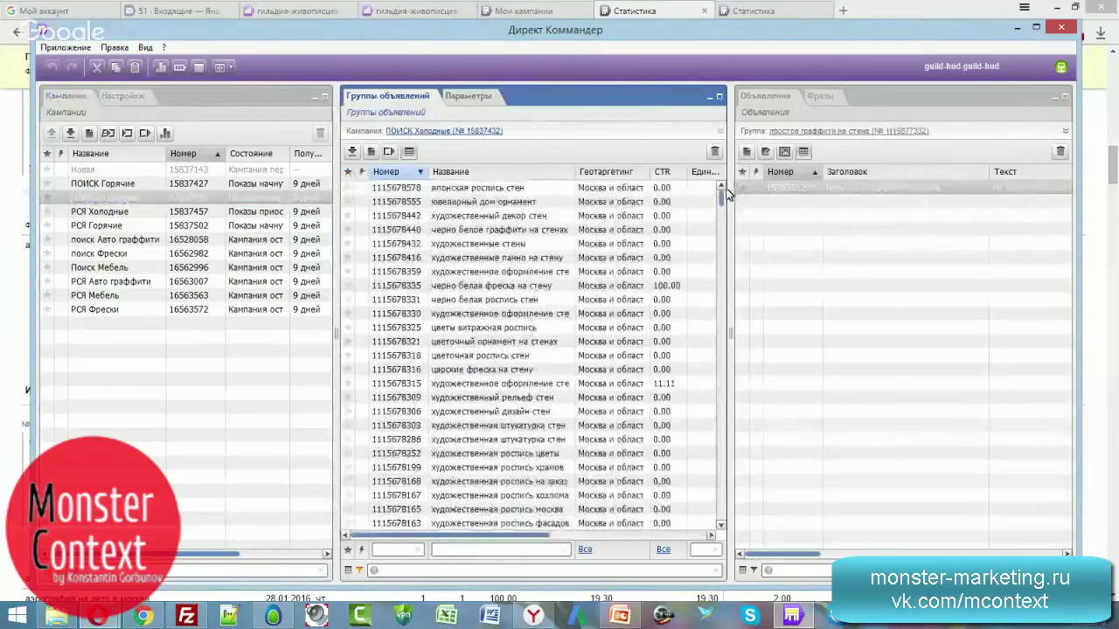
click(541, 217)
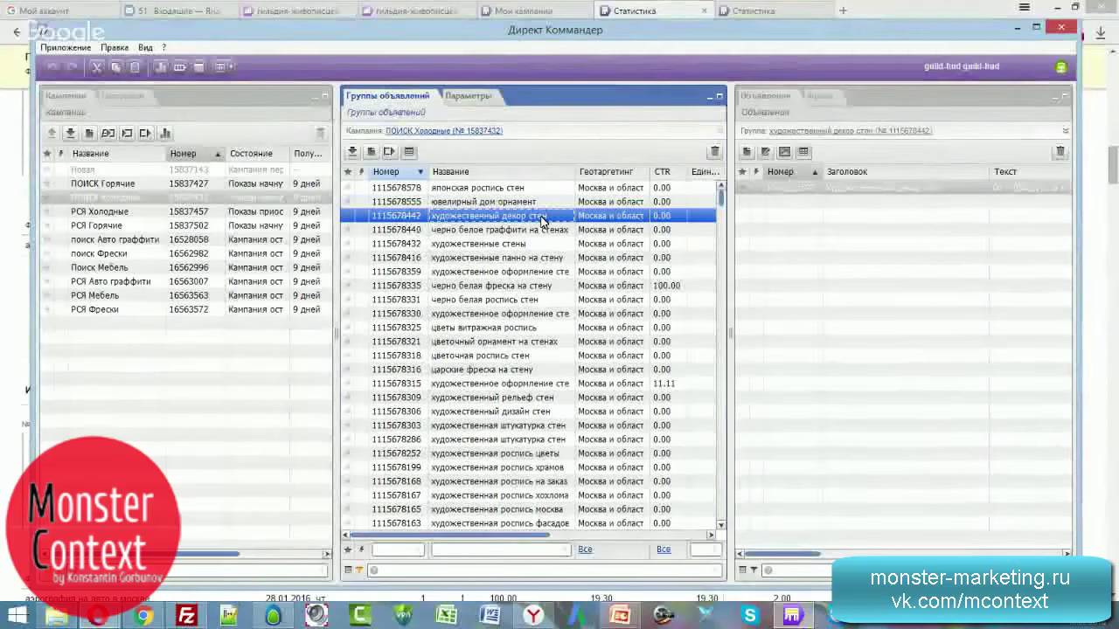
Show the ad groups of «РСЯ Холодные» and «РСЯ Горячие» together and widen the group-name column to fit the full names.
click(131, 212)
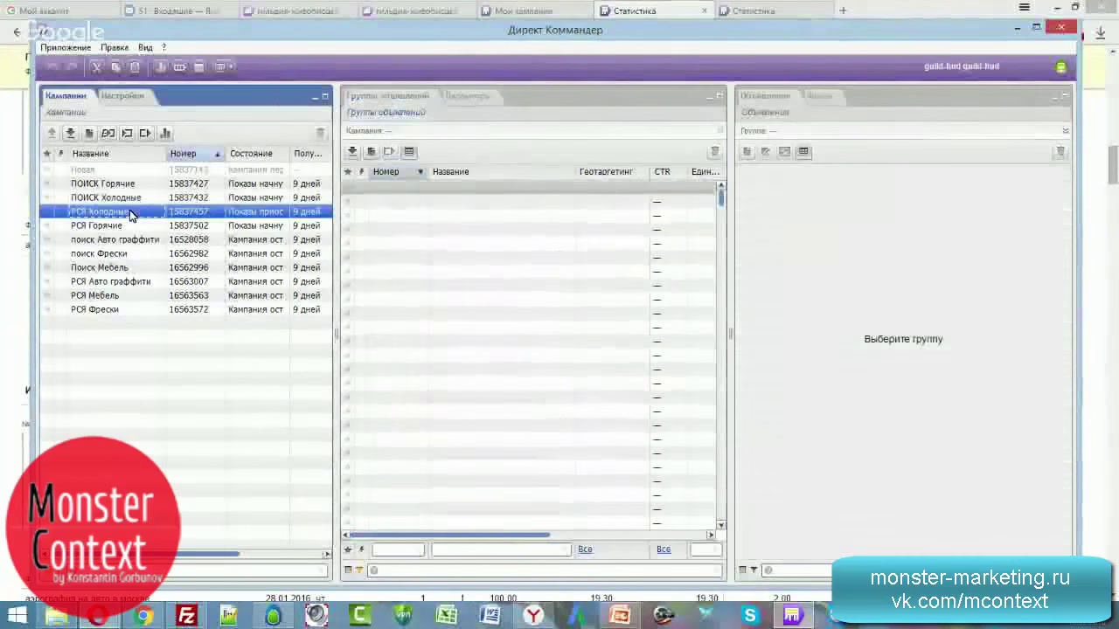
shift+click(122, 226)
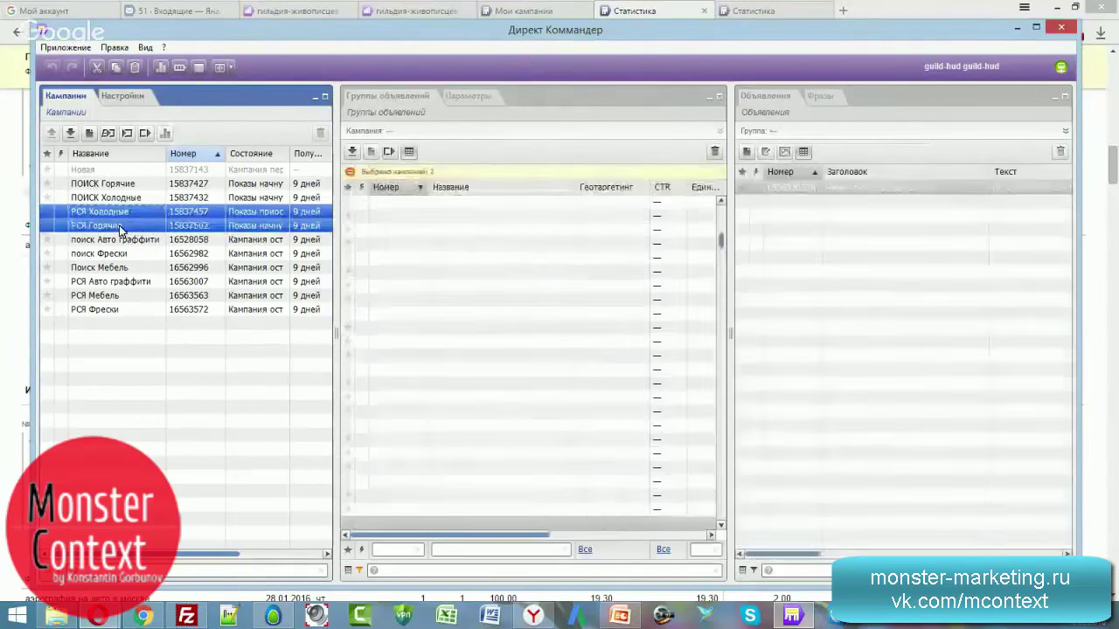
click(481, 233)
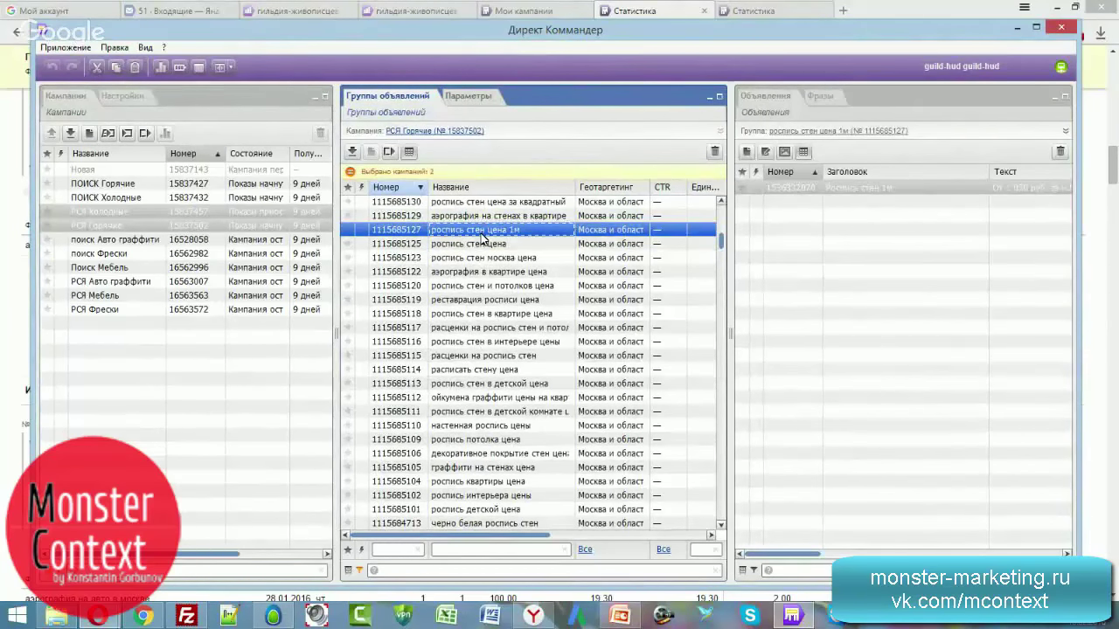
drag(574, 186, 599, 186)
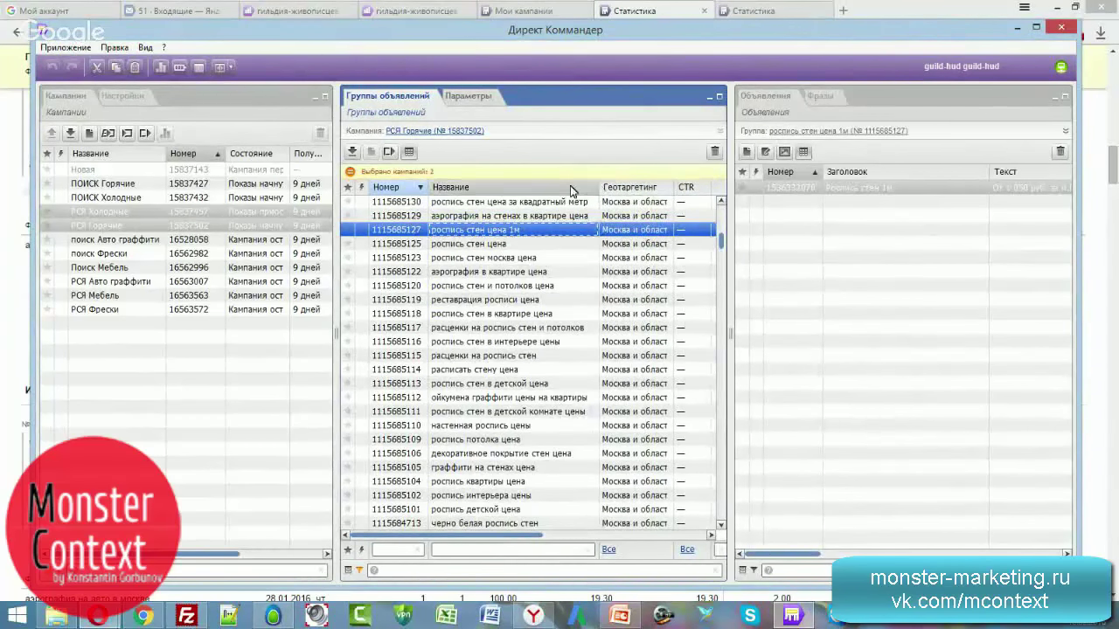
Look through the «РСЯ Горячие» price groups, including "роспись стен цена", "роспись стен в детской комнате цены" and "роспись потолка цена".
click(518, 245)
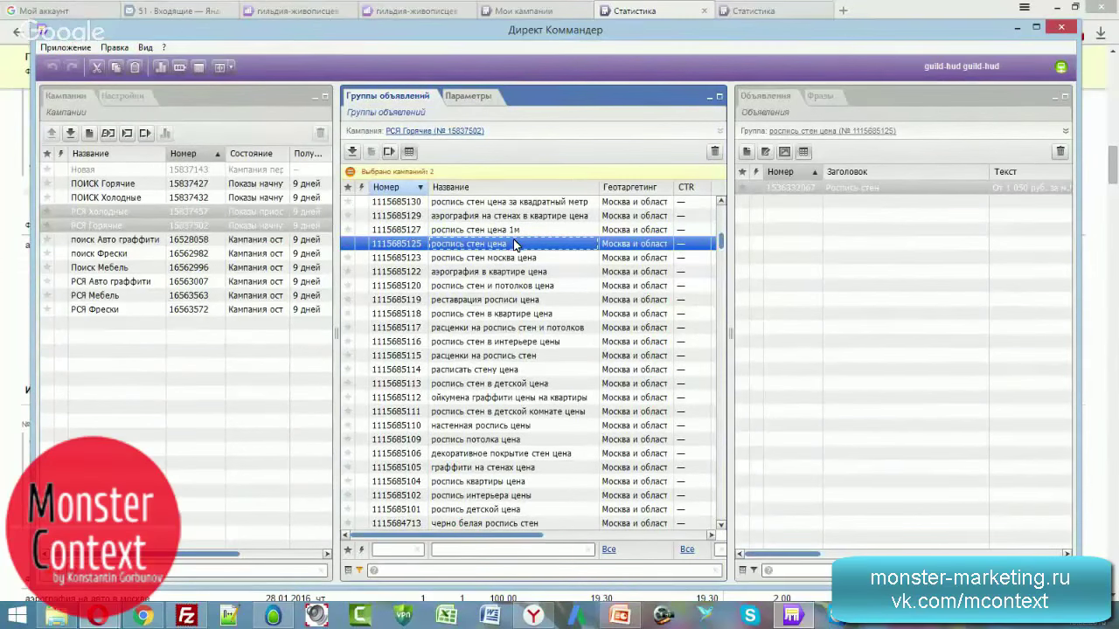
scroll(530, 293, down, 5)
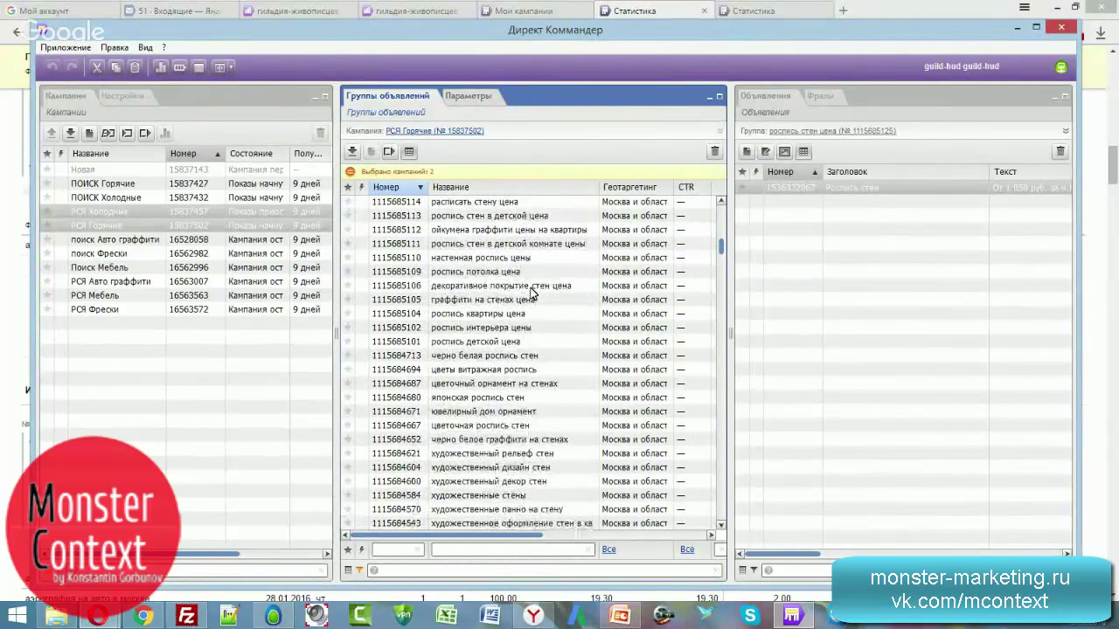
click(502, 245)
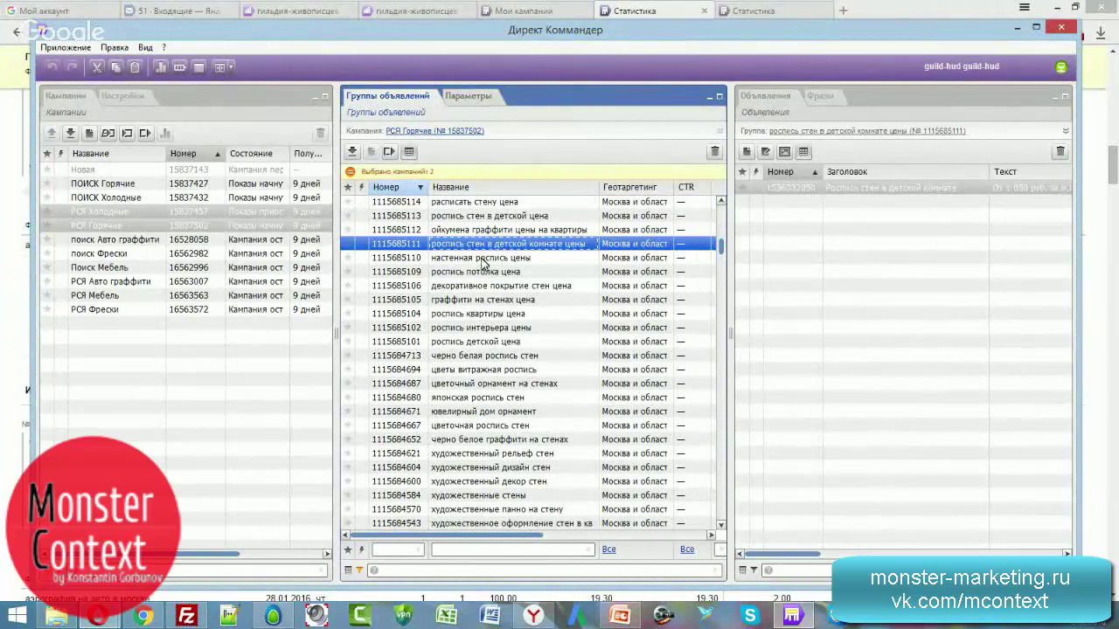
click(471, 275)
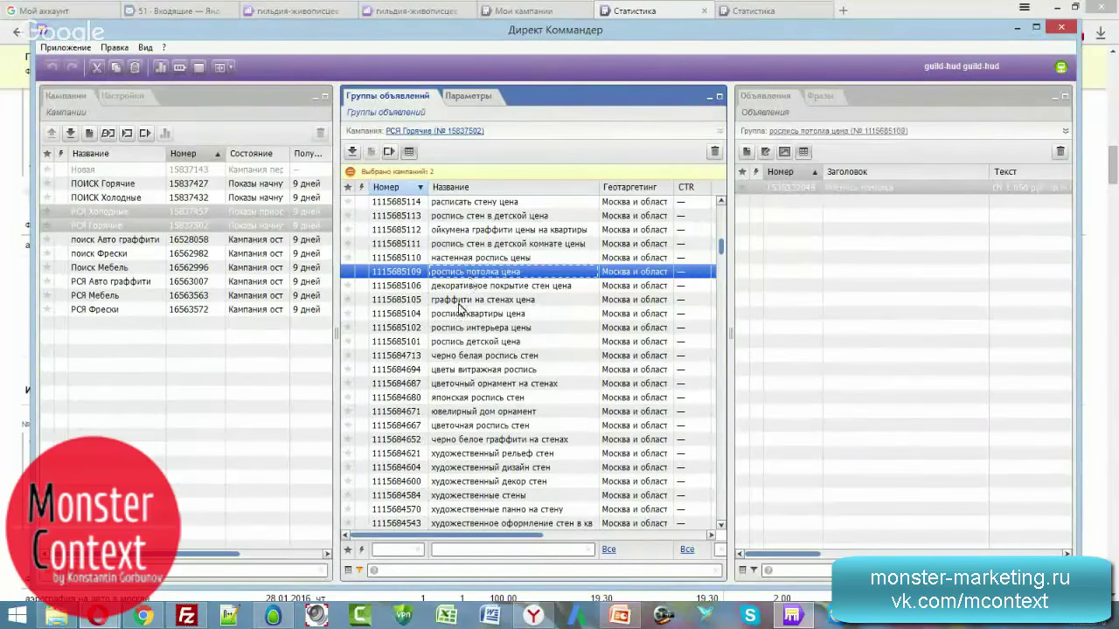
Open the campaign parameters and examine the negative keywords of «РСЯ Горячие», «РСЯ Холодные» and «ПОИСК Холодные».
click(486, 96)
scroll(550, 282, down, 2)
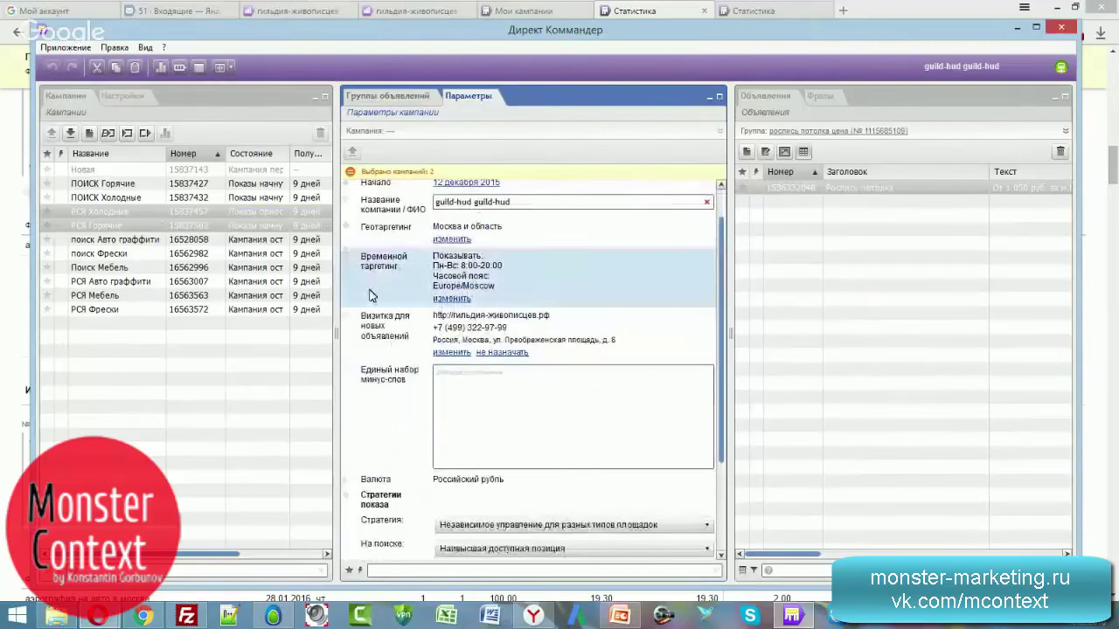
click(131, 226)
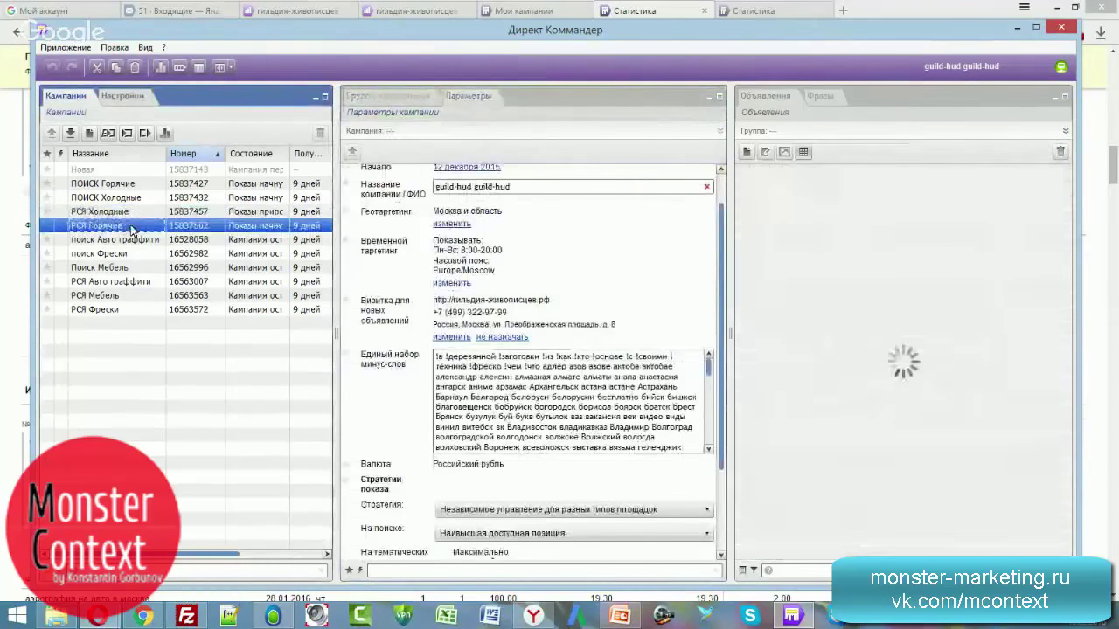
click(125, 214)
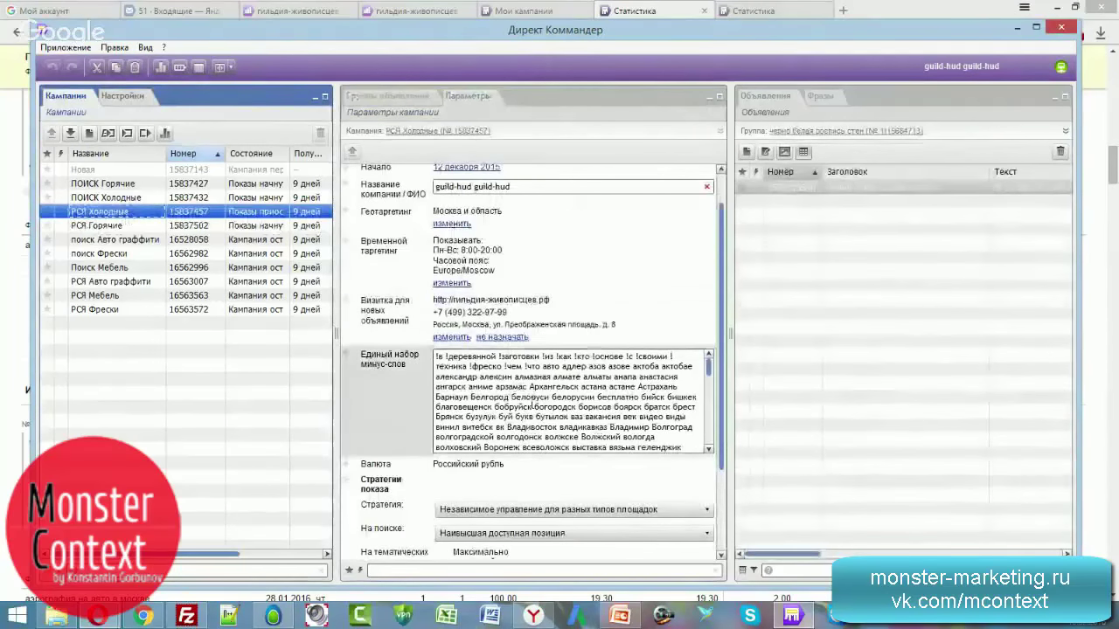
scroll(533, 407, down, 10)
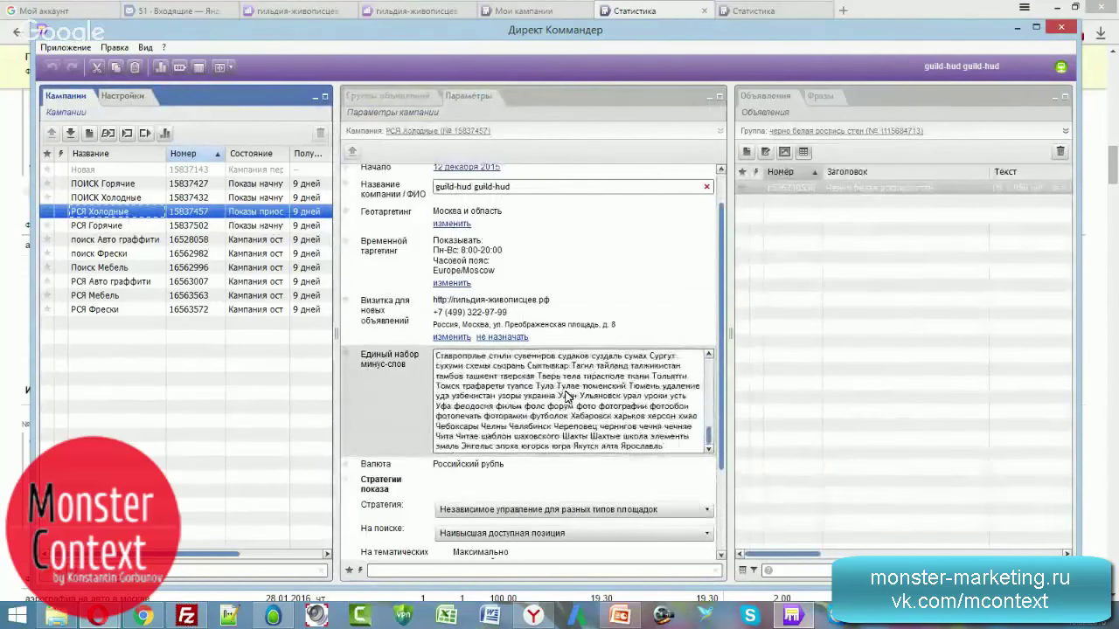
click(113, 197)
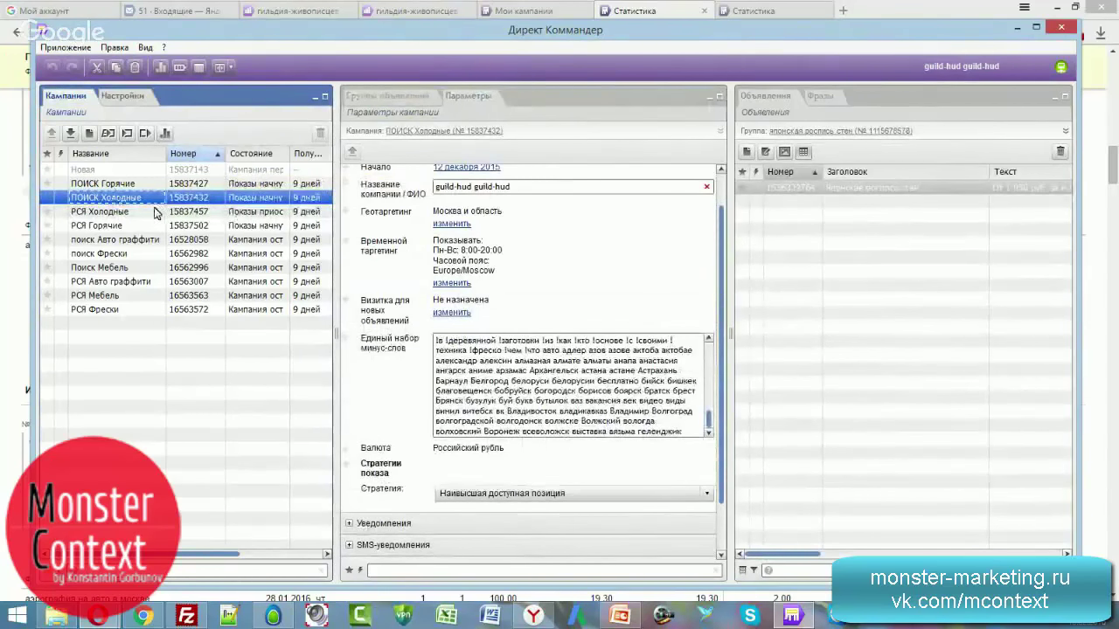
Check the Yandex Metrica and campaign statistics pages in the browser, and return to Direct Commander to view the «РСЯ Холодные» parameters.
click(431, 12)
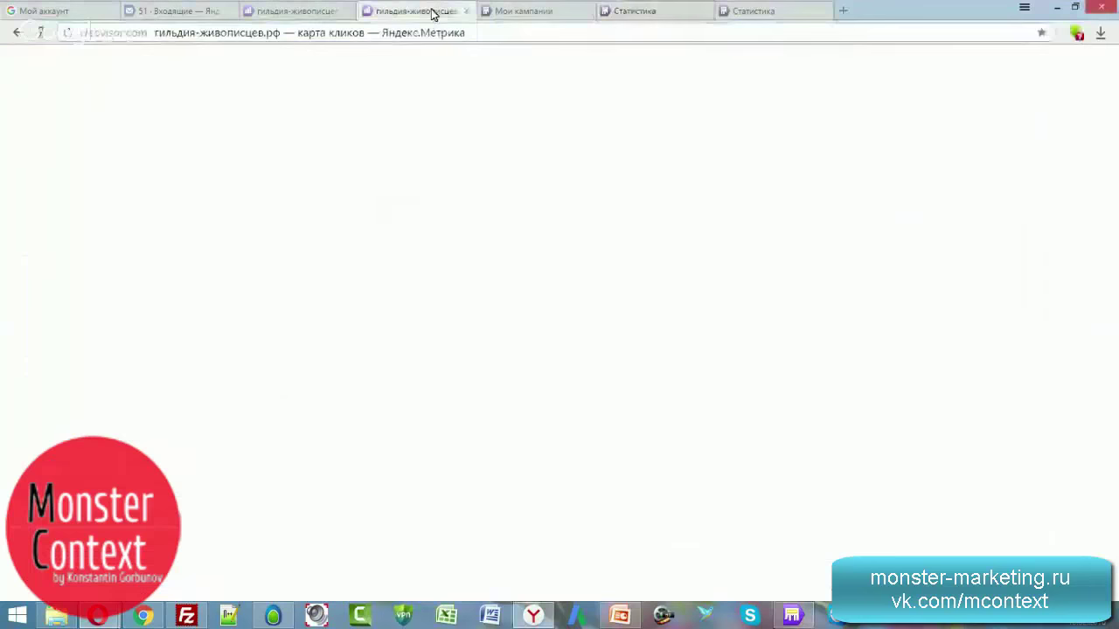
click(311, 12)
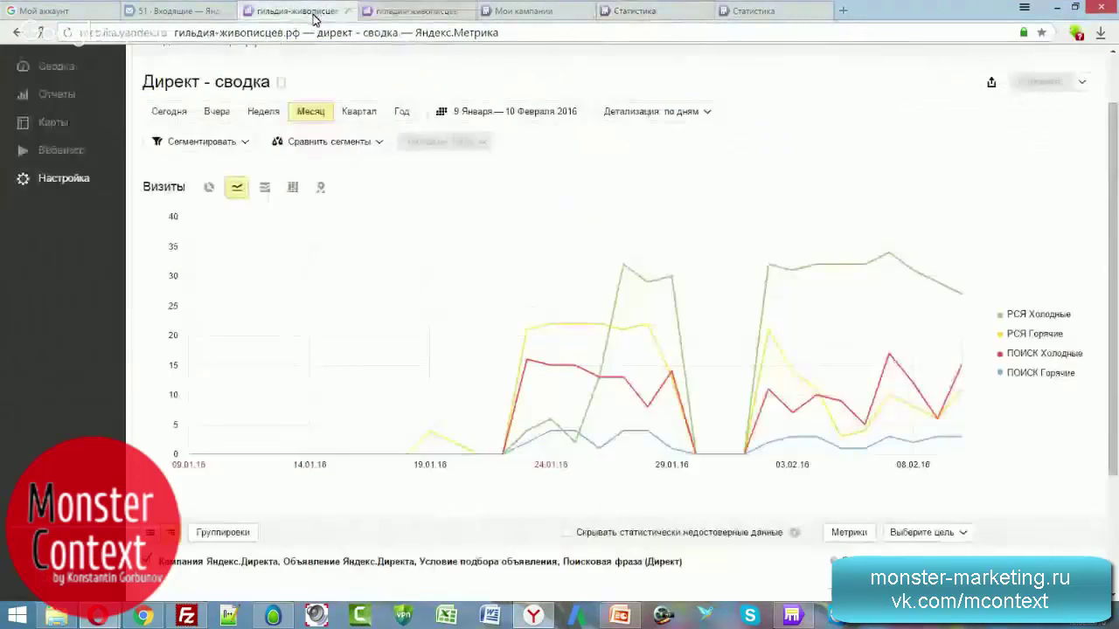
click(643, 9)
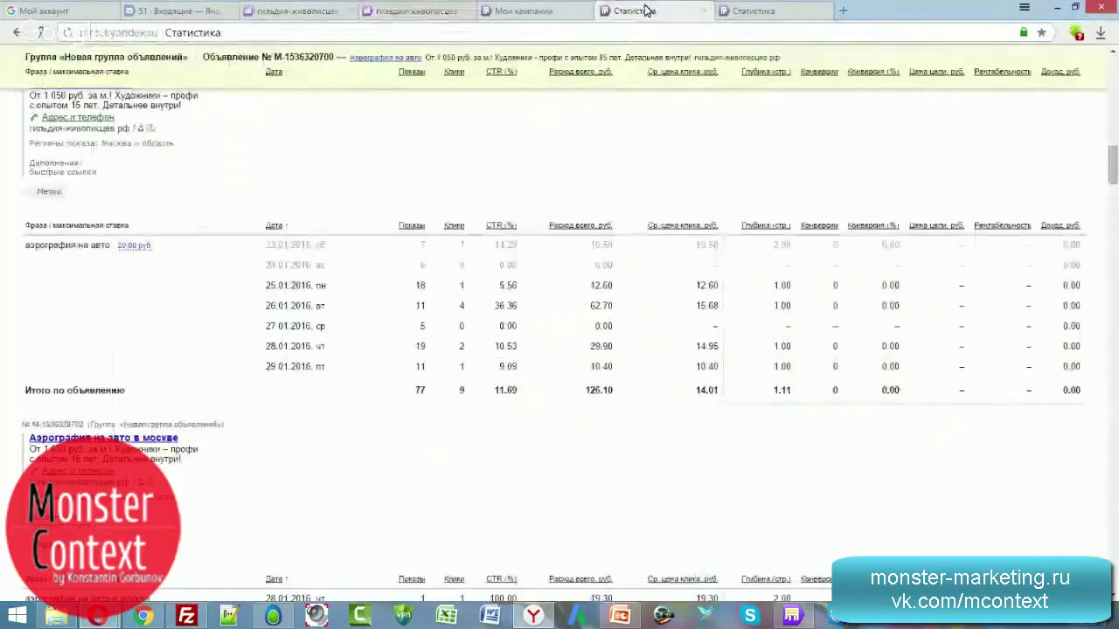
click(789, 617)
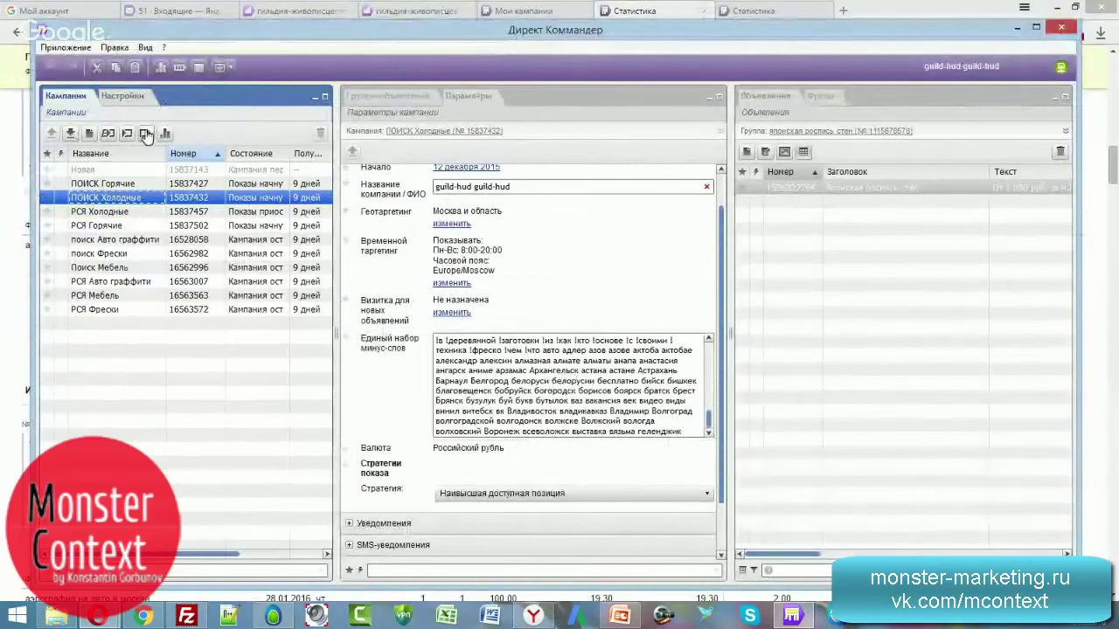
click(131, 212)
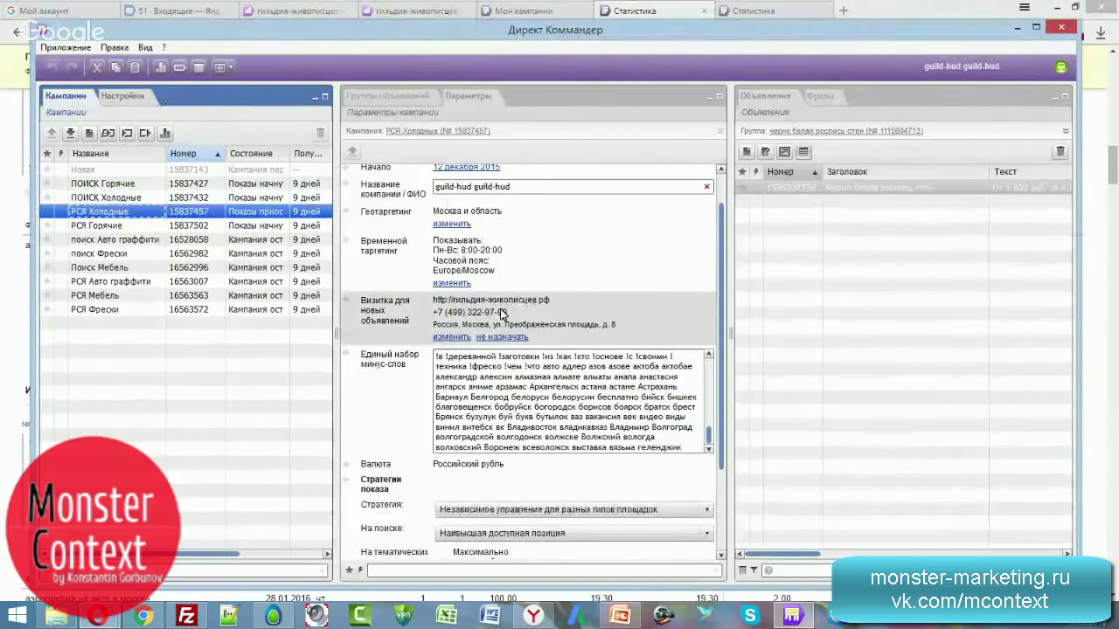
Switch to the browser and close both old campaign statistics pages, leaving the campaign list open.
click(660, 11)
click(743, 13)
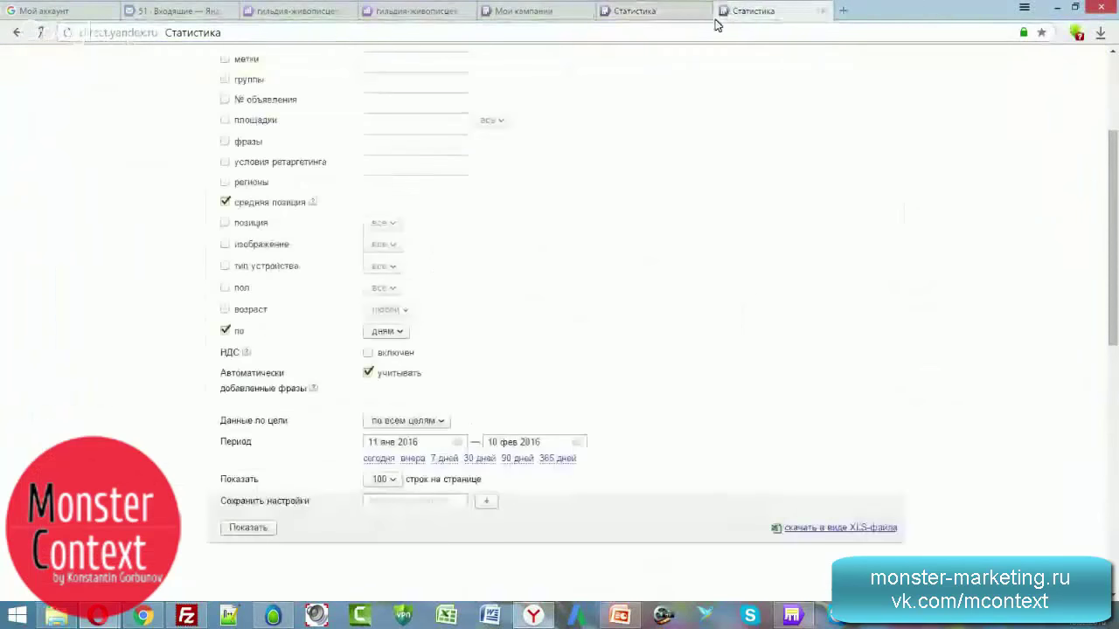
click(635, 12)
click(703, 12)
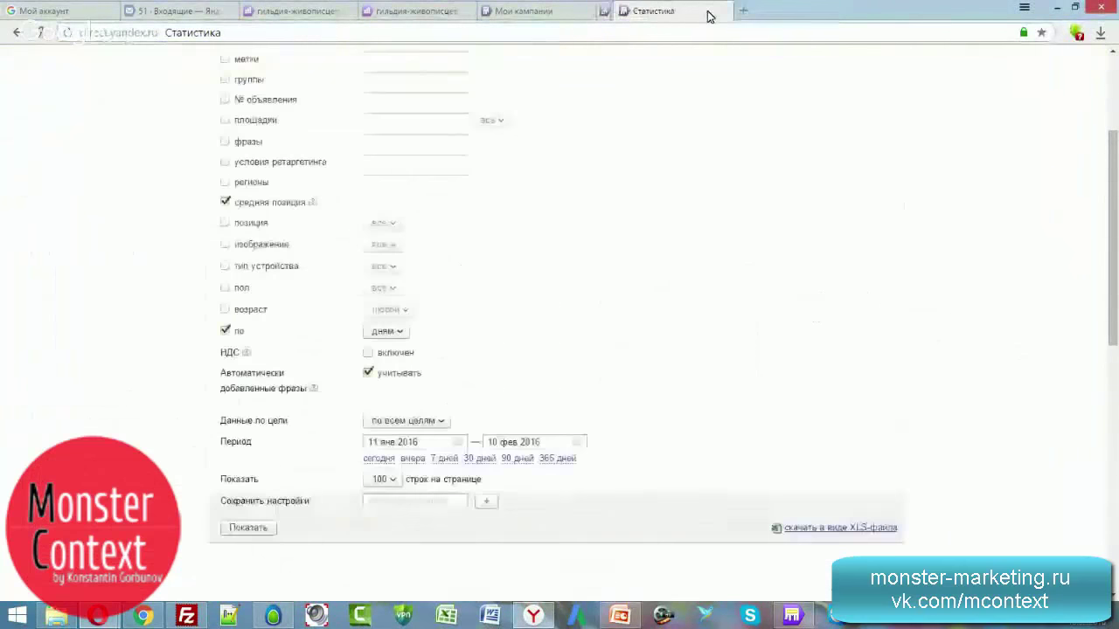
click(704, 13)
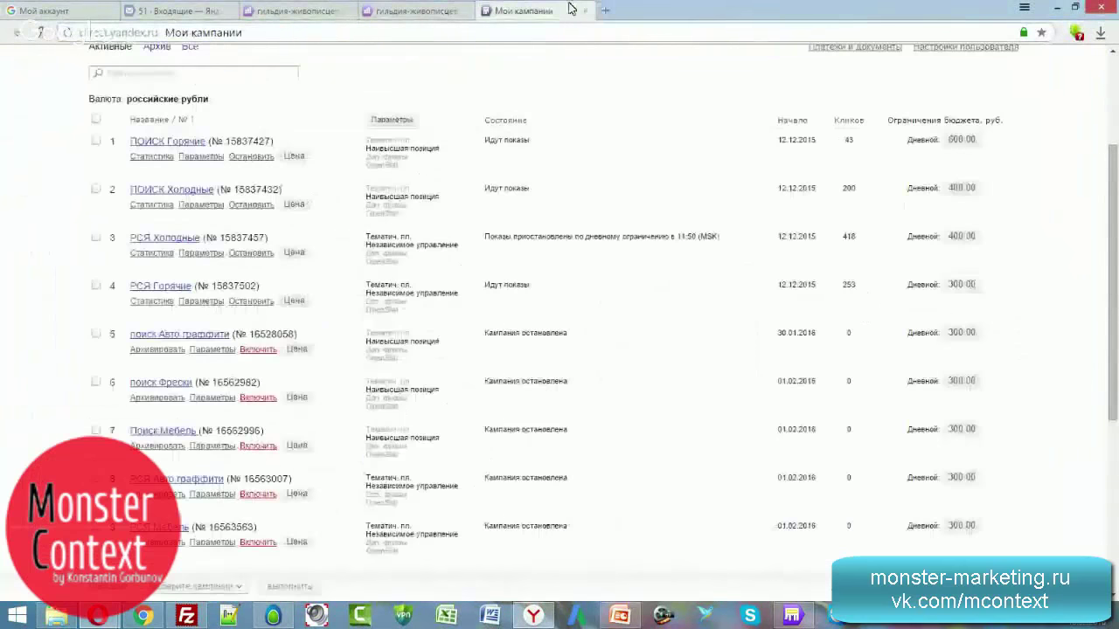
Open the statistics of «РСЯ Холодные» and «РСЯ Горячие» in separate browser tabs and bring up the «РСЯ Холодные» statistics.
middle_click(154, 254)
middle_click(154, 301)
scroll(251, 372, down, 3)
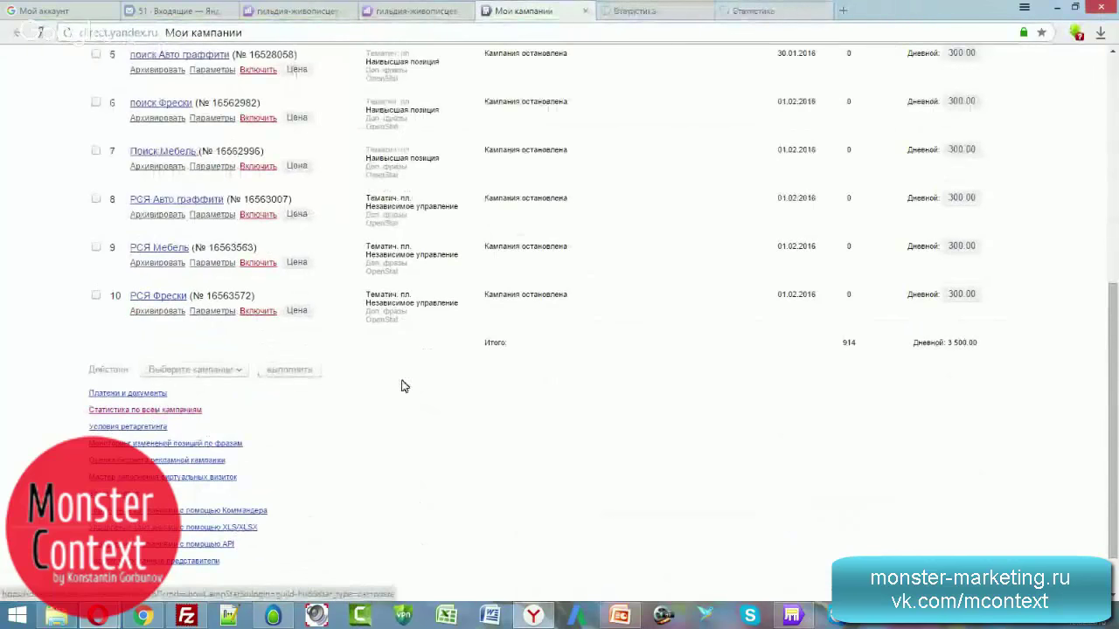
scroll(437, 382, up, 4)
click(664, 18)
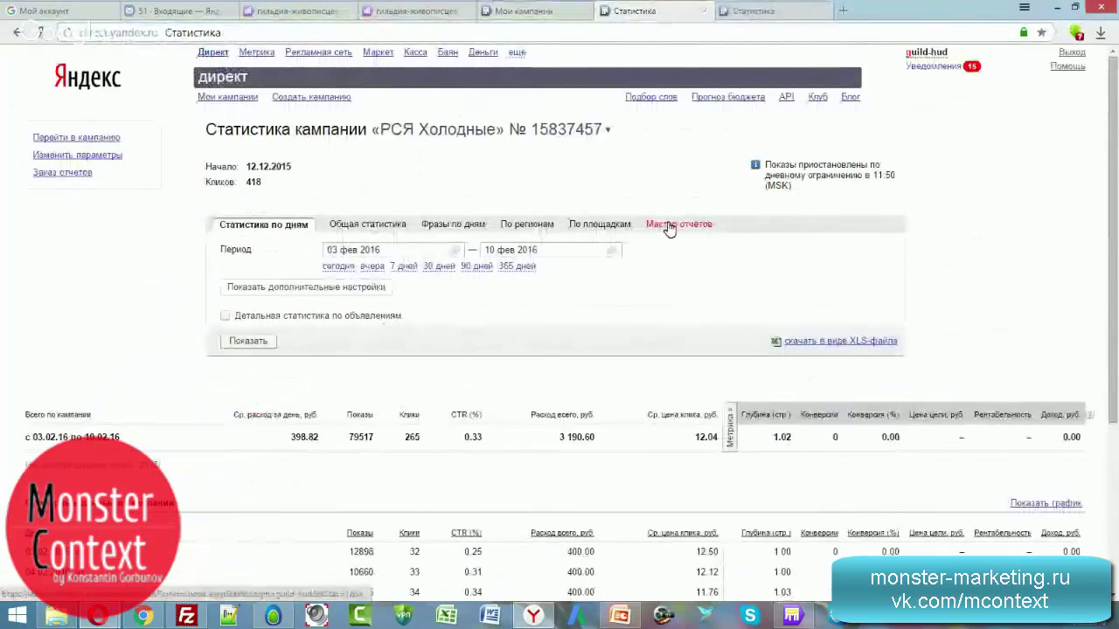
click(752, 11)
click(647, 10)
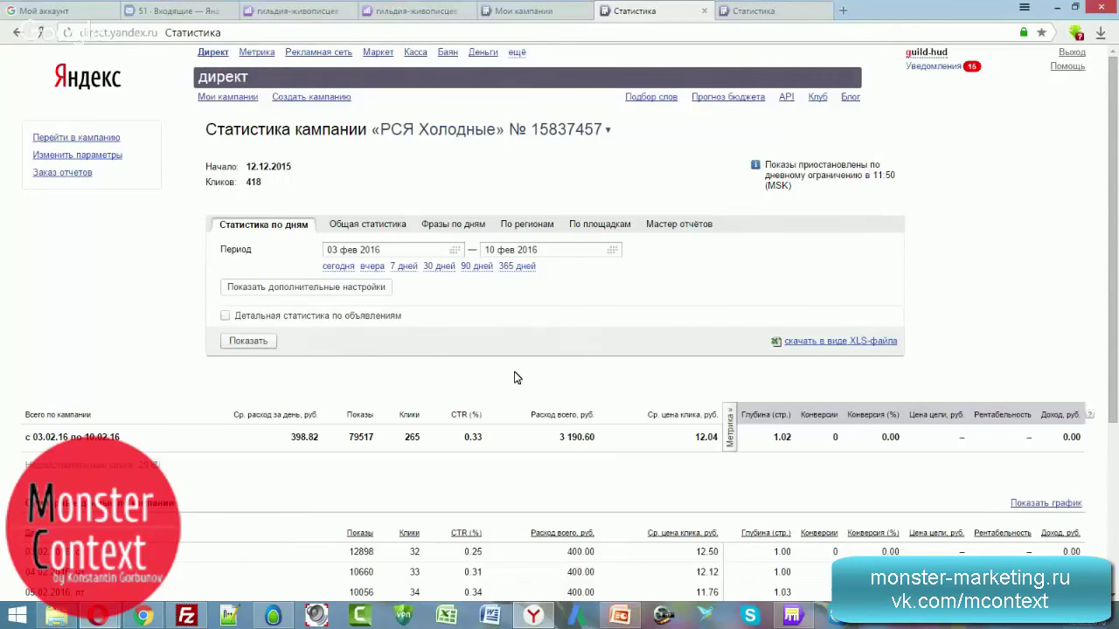
Review the daily statistics of «РСЯ Холодные», open the placement statistics of both РСЯ campaigns in separate tabs, and bring up the «РСЯ Холодные» one.
scroll(513, 377, down, 2)
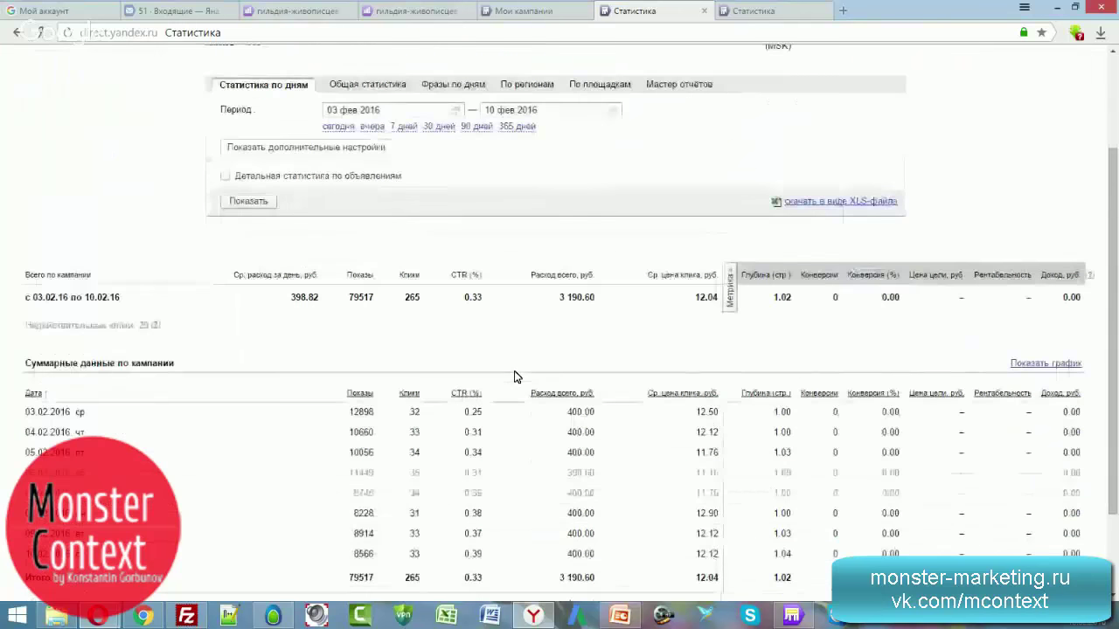
scroll(514, 377, down, 1)
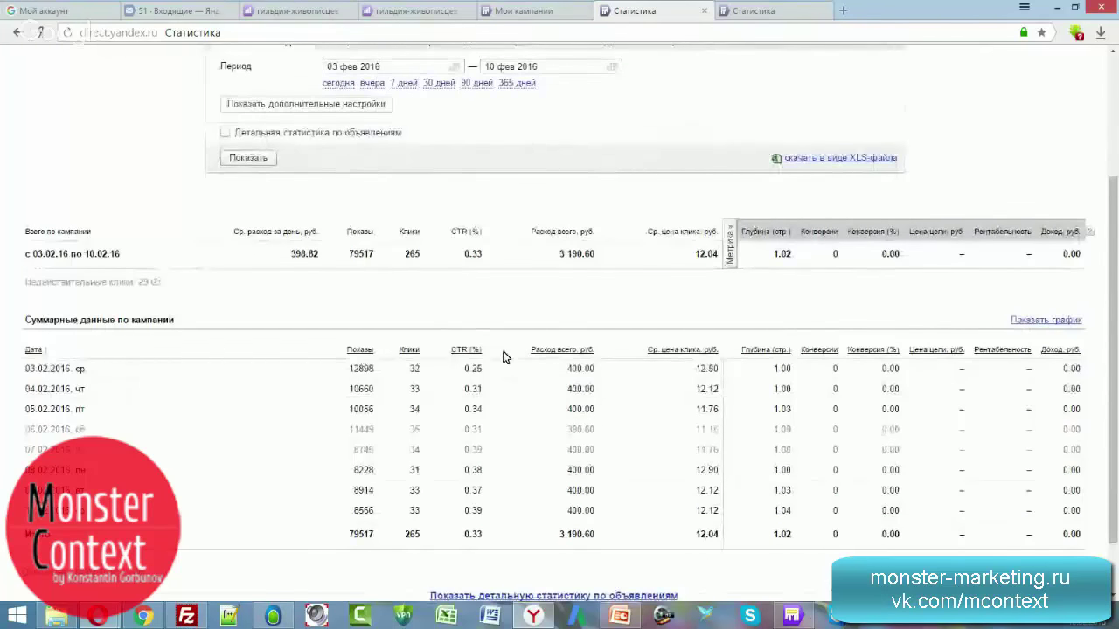
scroll(506, 357, up, 1)
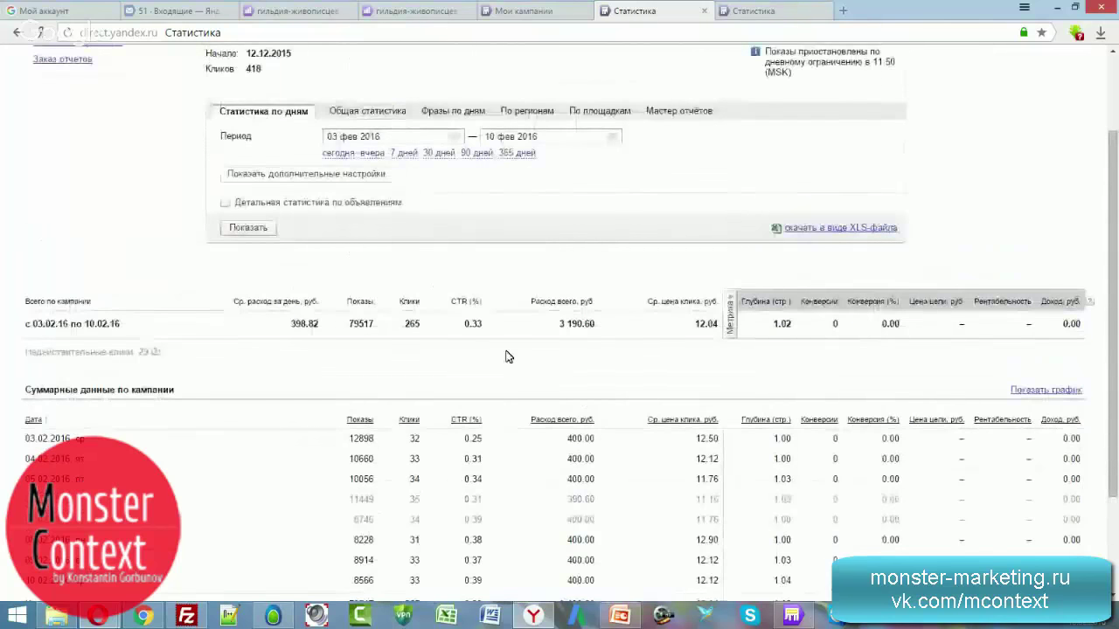
click(574, 112)
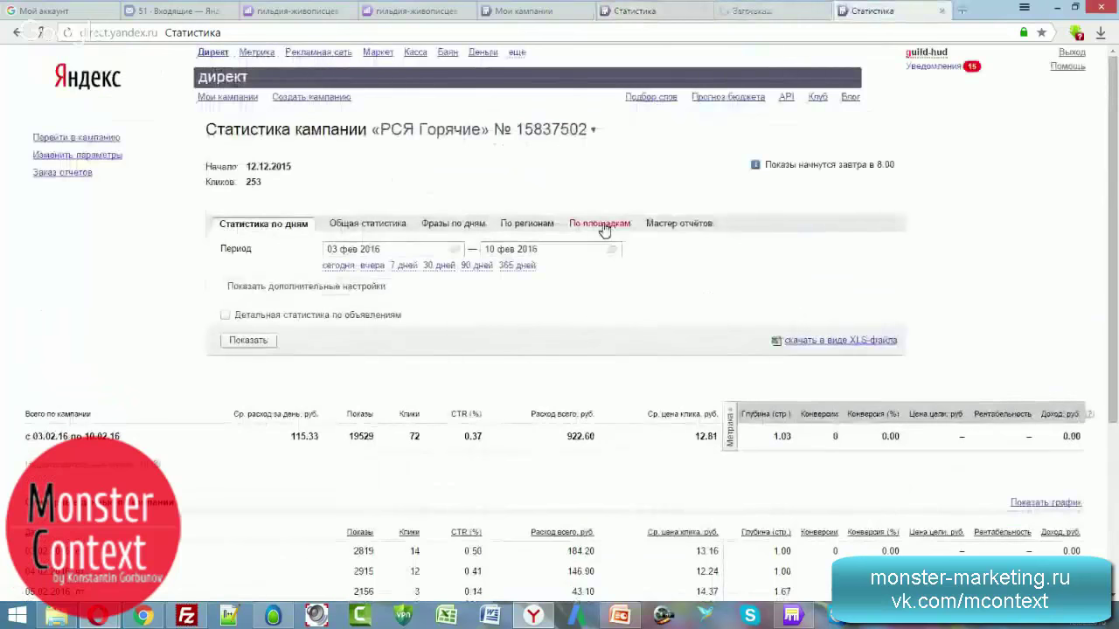
middle_click(603, 229)
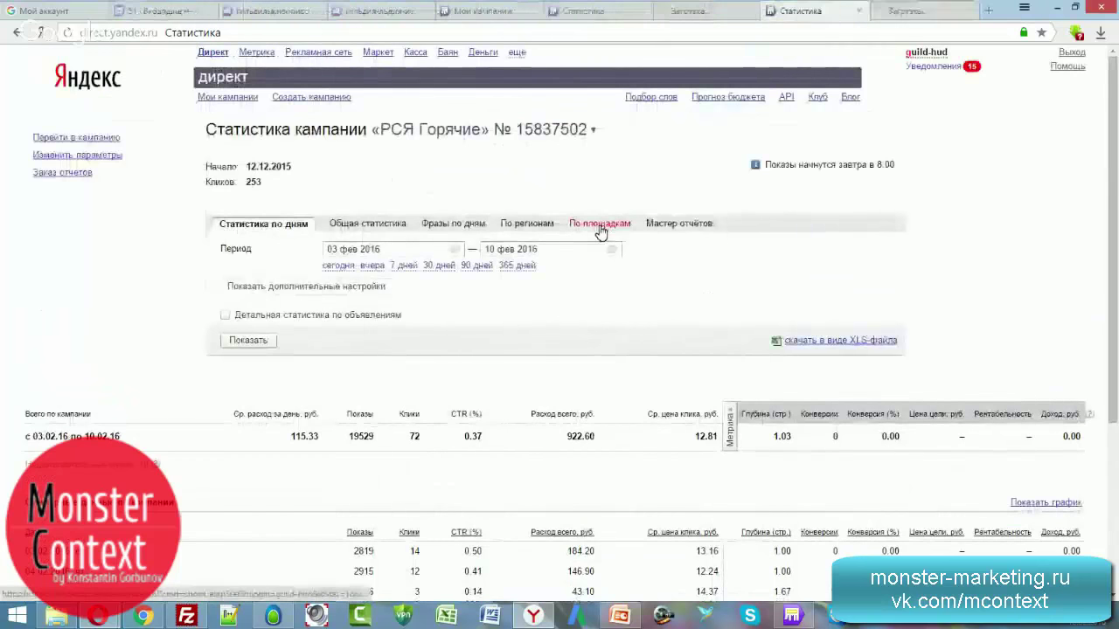
click(695, 12)
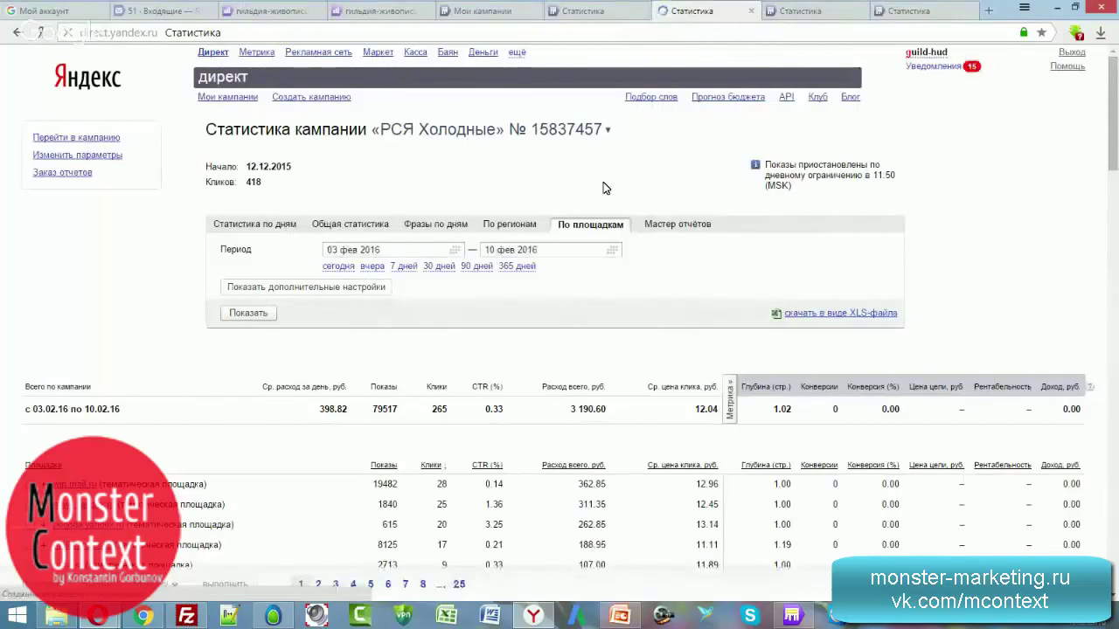
Examine the clicks and CTR of the placements in «РСЯ Холодные», checking news.yandex.ru, pogoda.yandex.ru and the placements further down the list.
scroll(559, 250, down, 3)
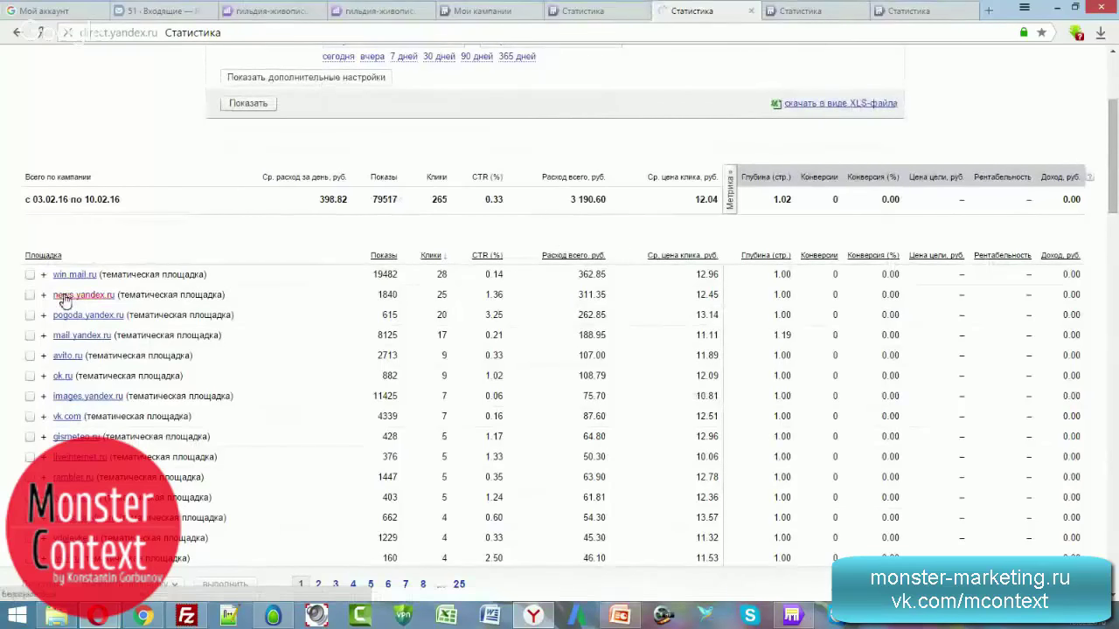
double_click(496, 295)
click(501, 294)
double_click(490, 314)
click(504, 318)
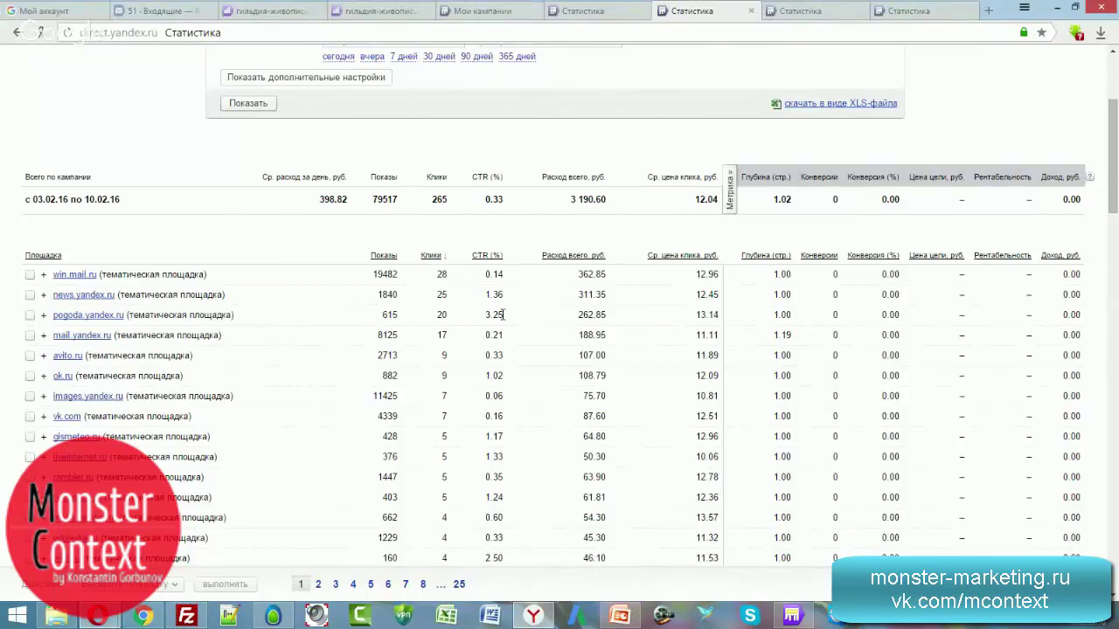
scroll(504, 316, down, 10)
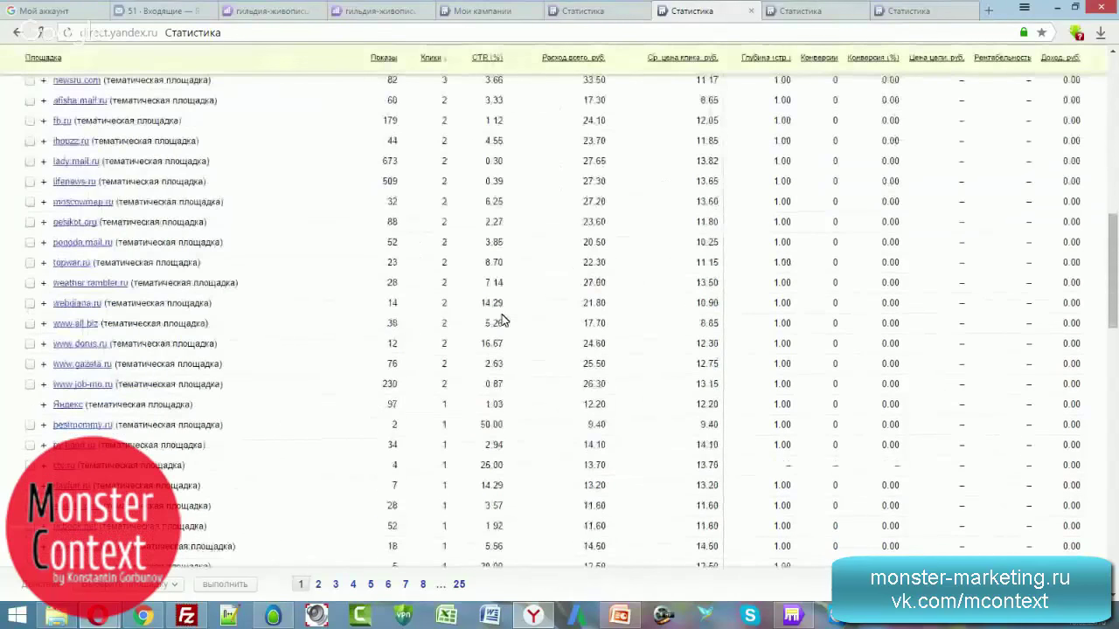
scroll(504, 322, down, 3)
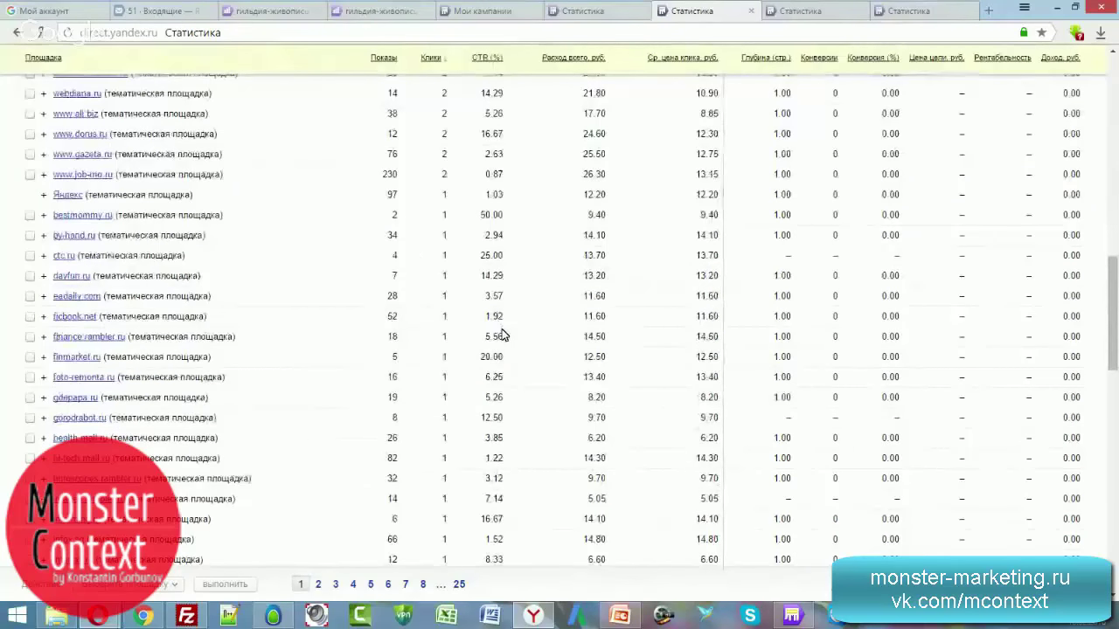
Mark the placements gorodrabot.ru, health.mail.ru and hi-tech.mail.ru, look at the action available for them, and clear the three marks.
click(31, 418)
click(31, 438)
click(30, 458)
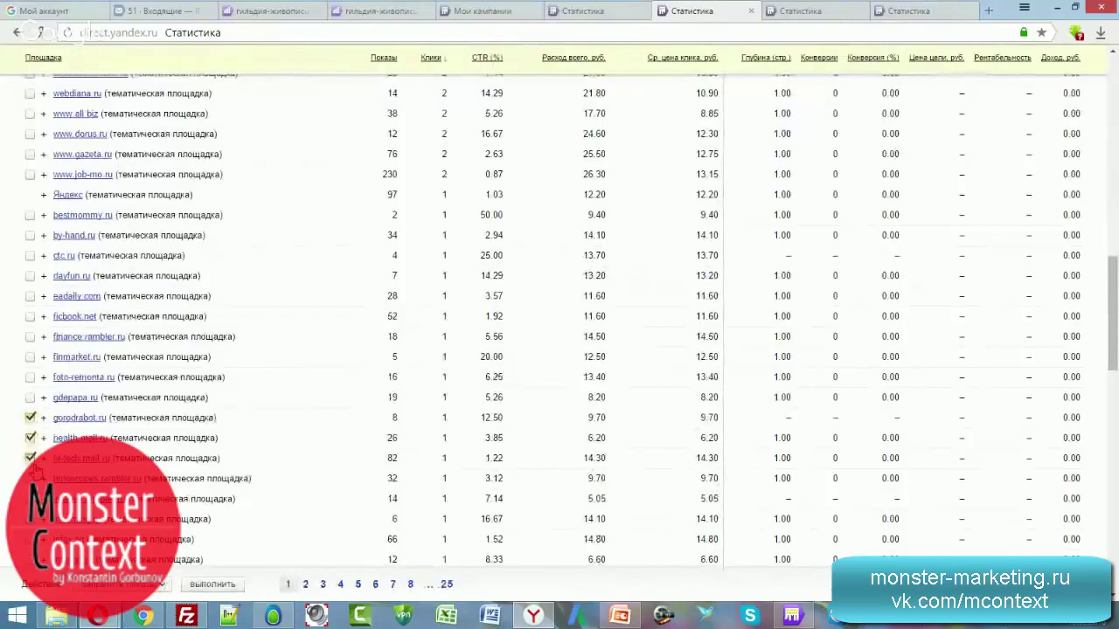
click(123, 584)
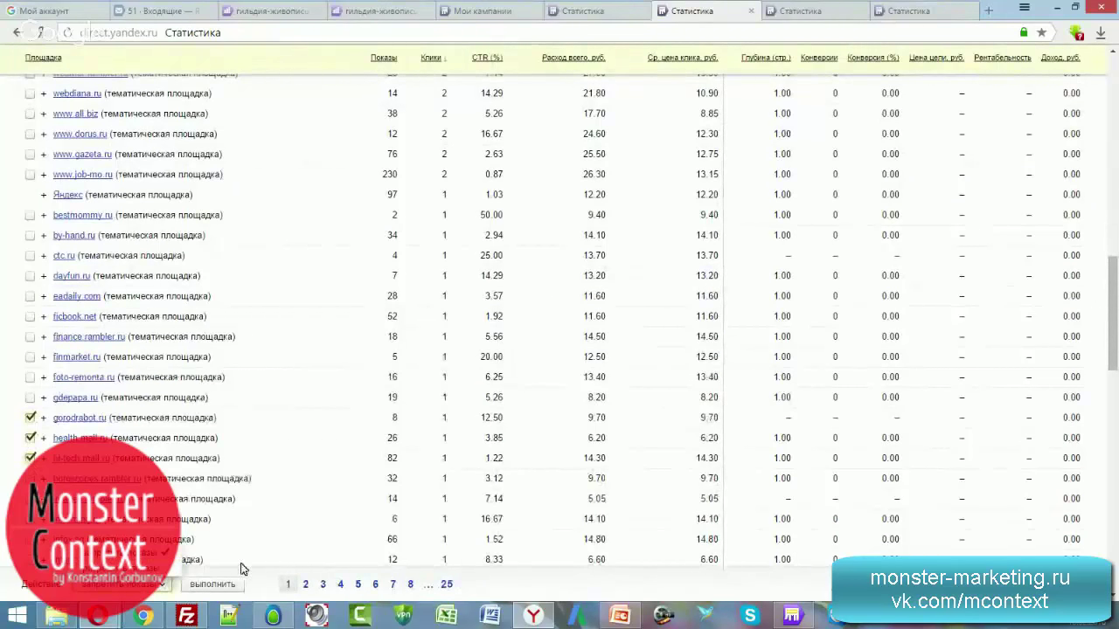
click(31, 418)
click(31, 438)
click(31, 458)
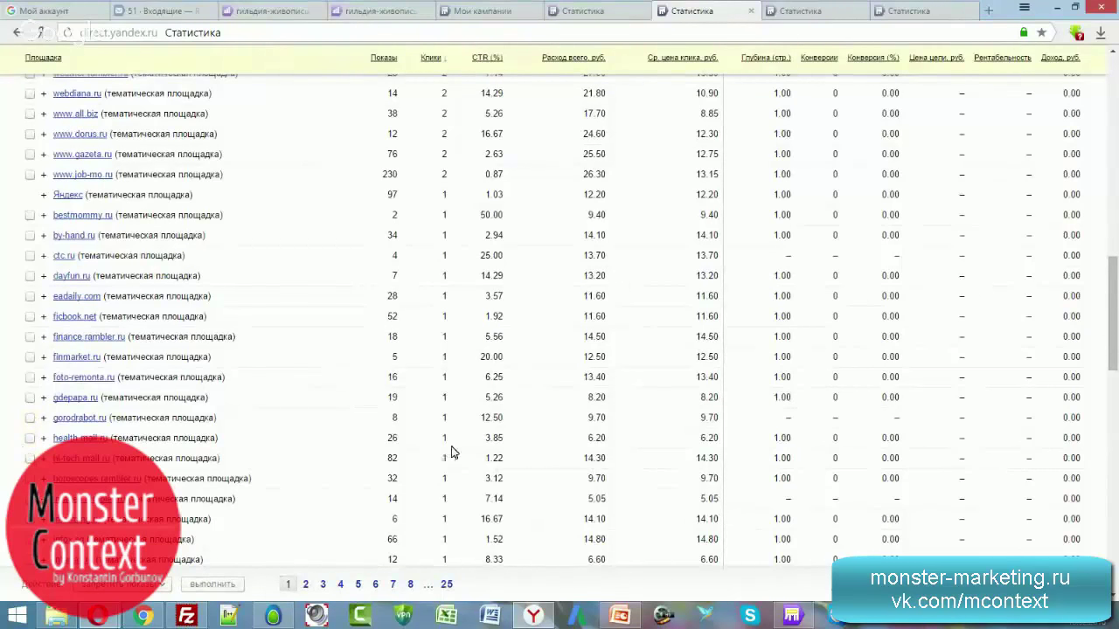
Go through the «РСЯ Холодные» placement list again from its beginning down to the placements with a single click.
scroll(452, 452, up, 15)
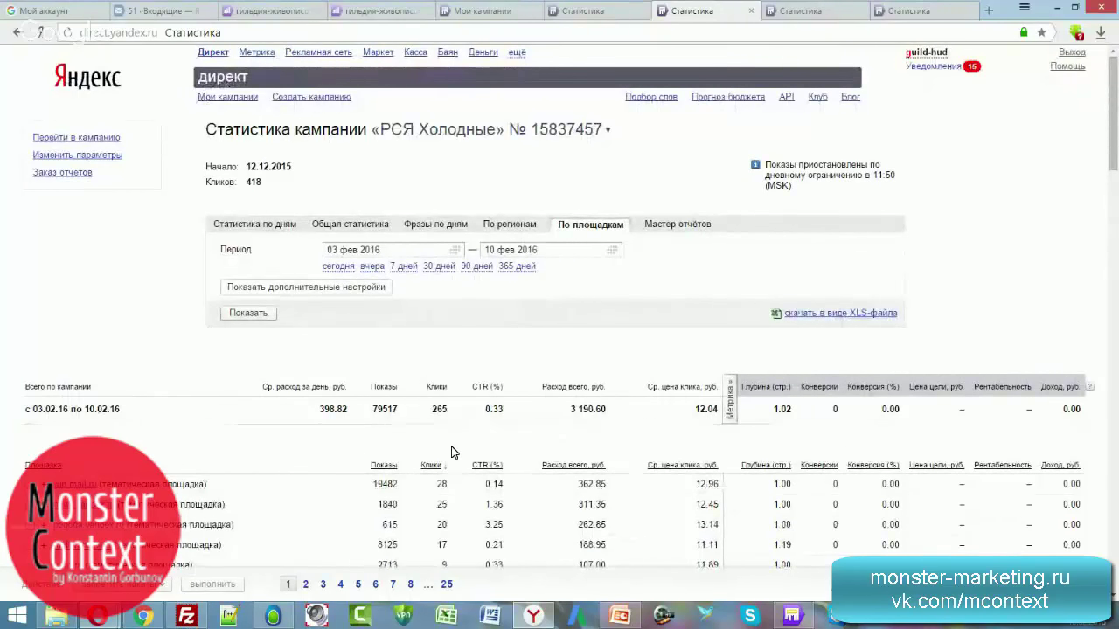
scroll(452, 451, down, 3)
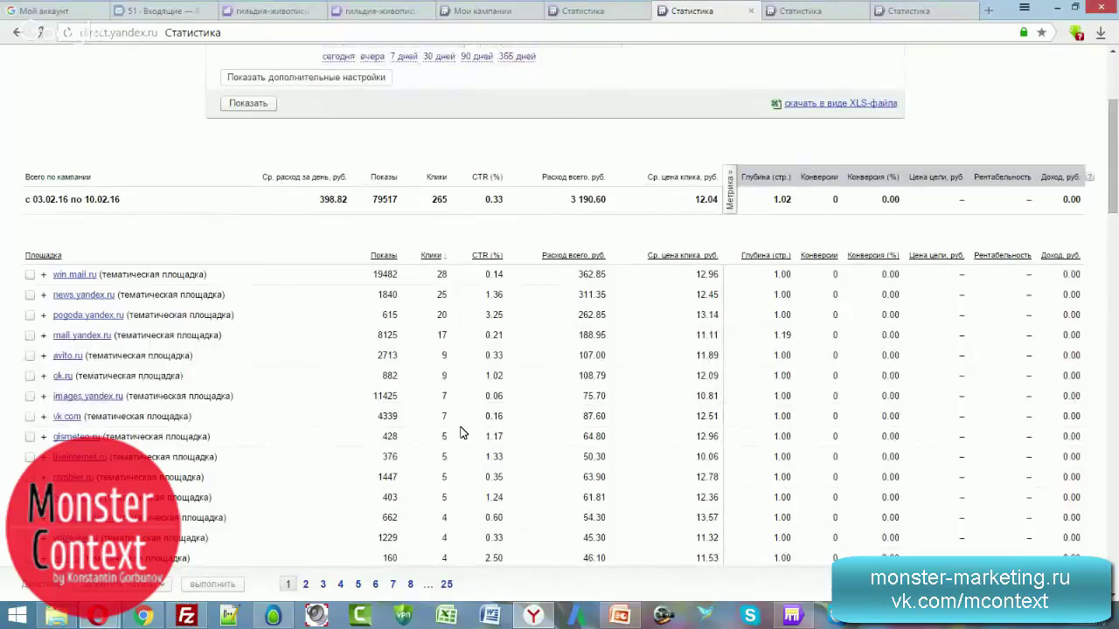
scroll(462, 433, down, 3)
scroll(467, 424, down, 8)
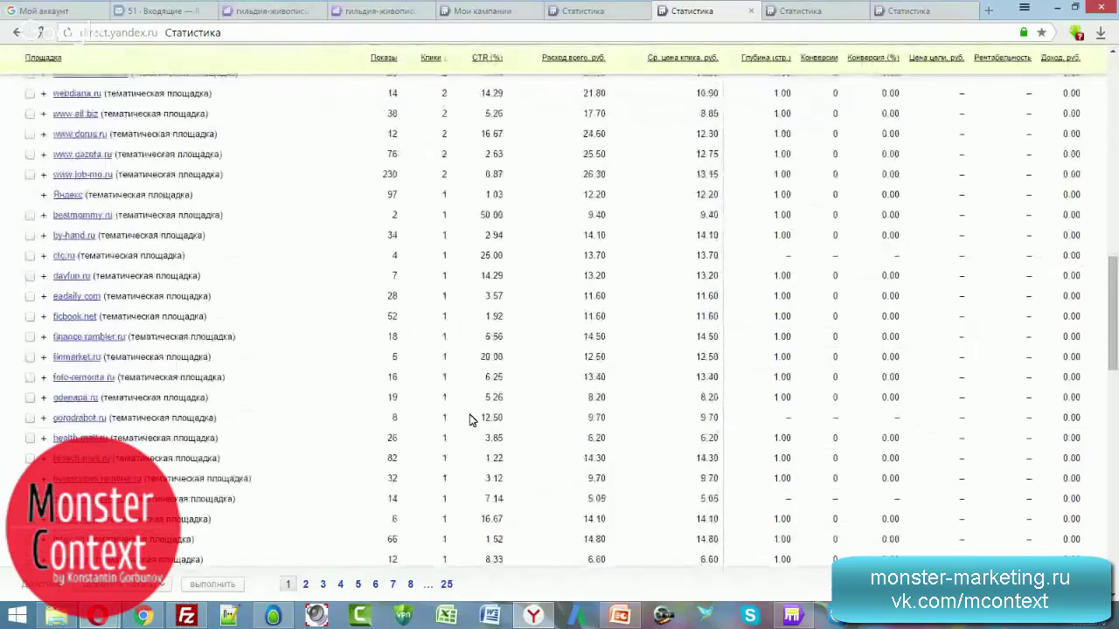
scroll(469, 420, down, 2)
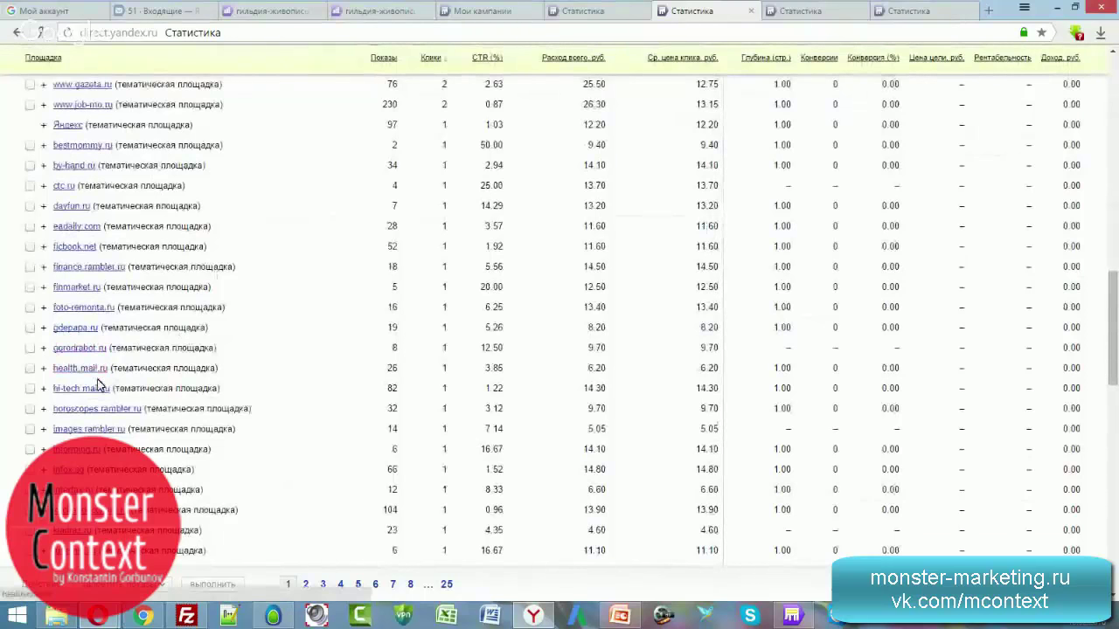
scroll(96, 389, down, 4)
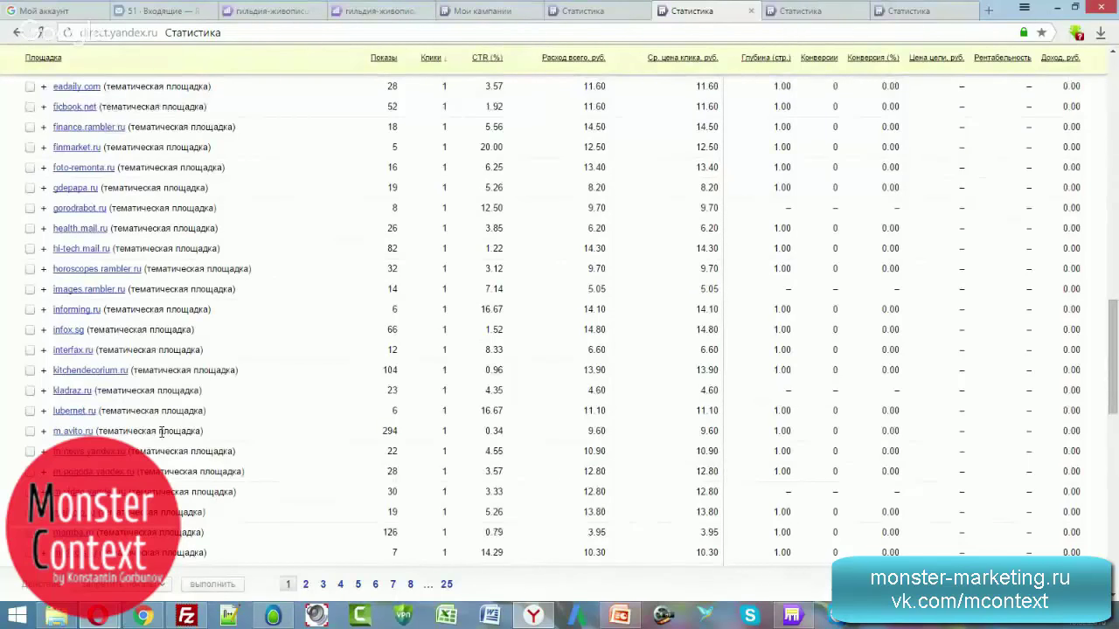
Return to the campaign list, open the parameters of «РСЯ Холодные» and «РСЯ Горячие» in separate tabs, and bring up the «РСЯ Холодные» parameters.
click(456, 14)
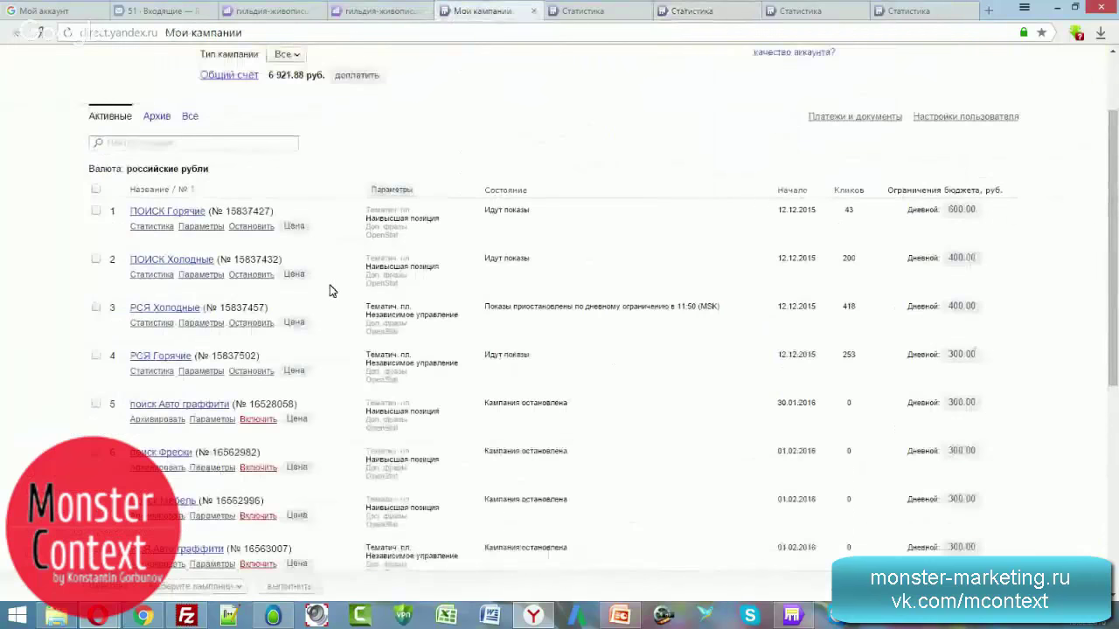
middle_click(203, 323)
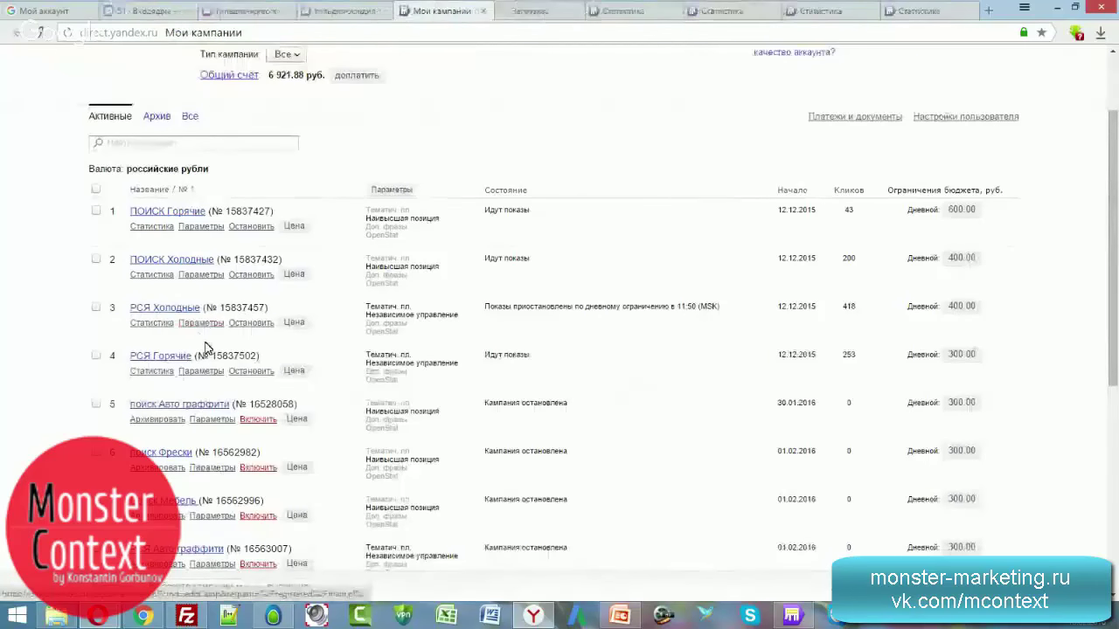
middle_click(200, 381)
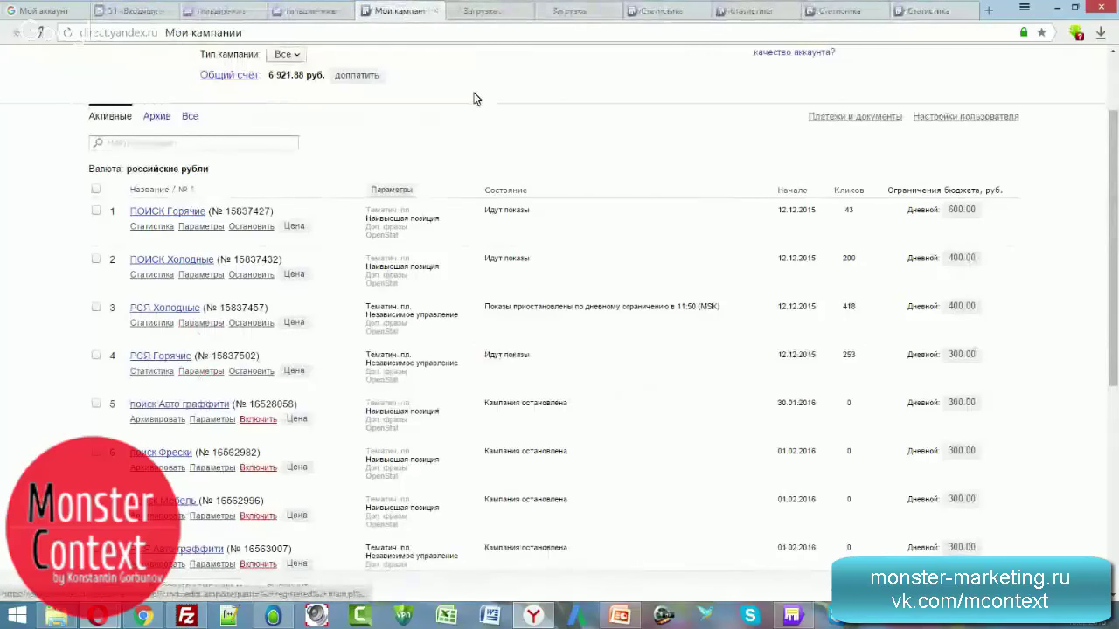
click(500, 12)
Review the «РСЯ Холодные» campaign parameters and expand the advanced settings to examine them.
scroll(664, 239, down, 4)
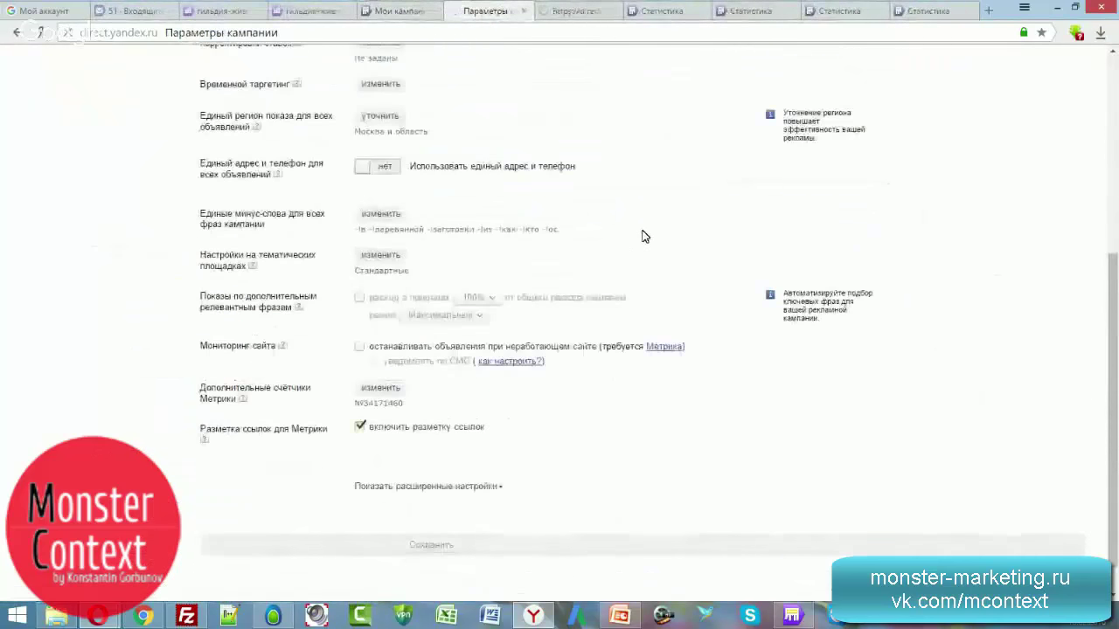
scroll(638, 237, up, 3)
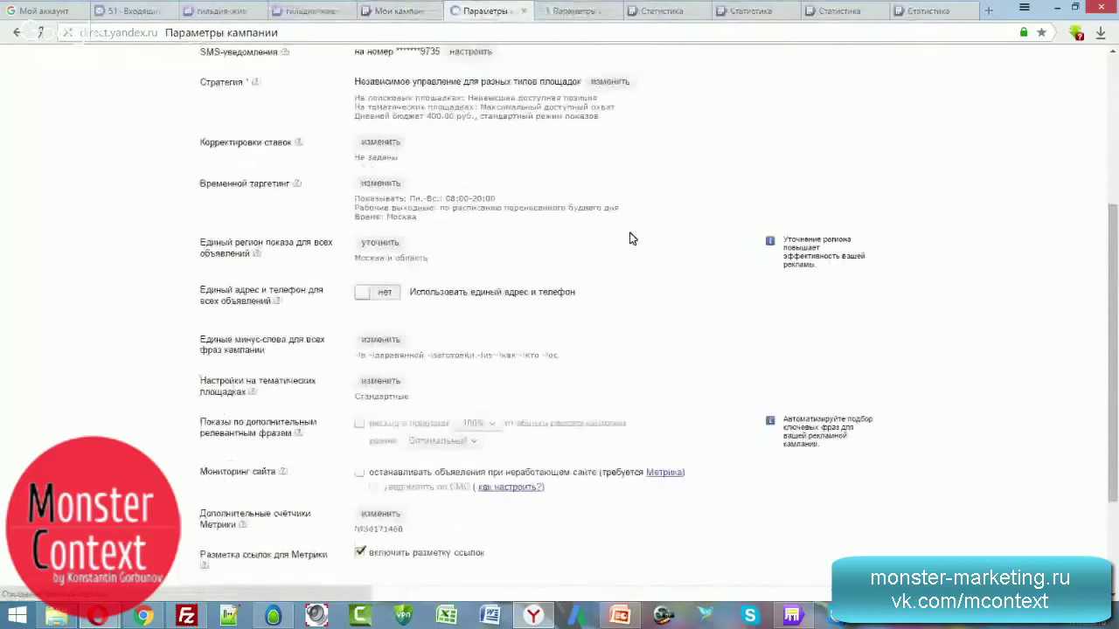
scroll(524, 249, up, 1)
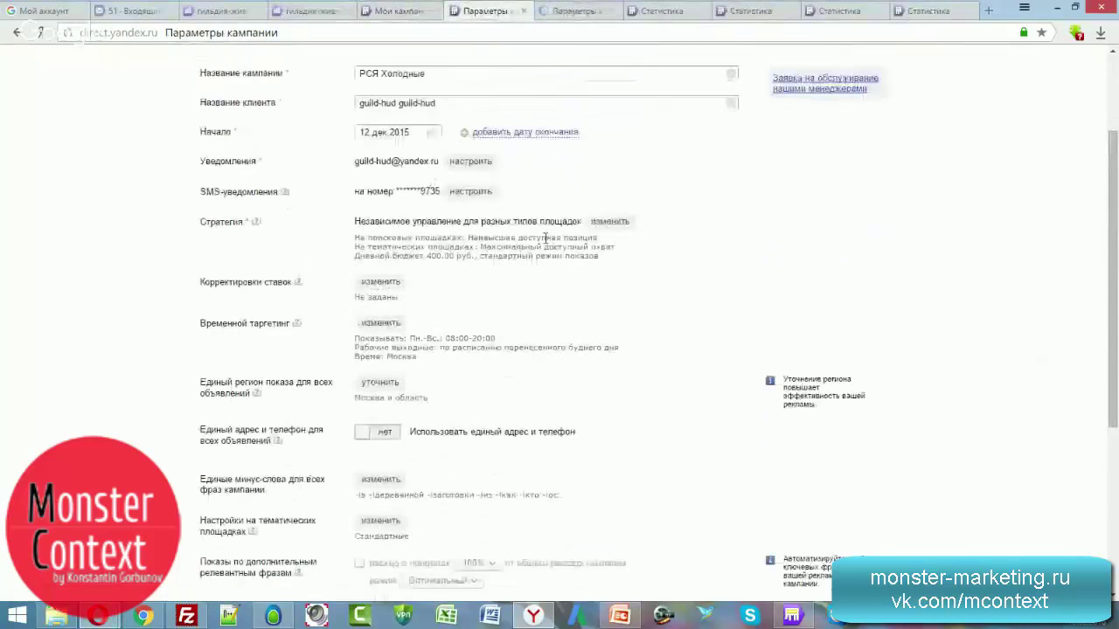
scroll(489, 368, down, 3)
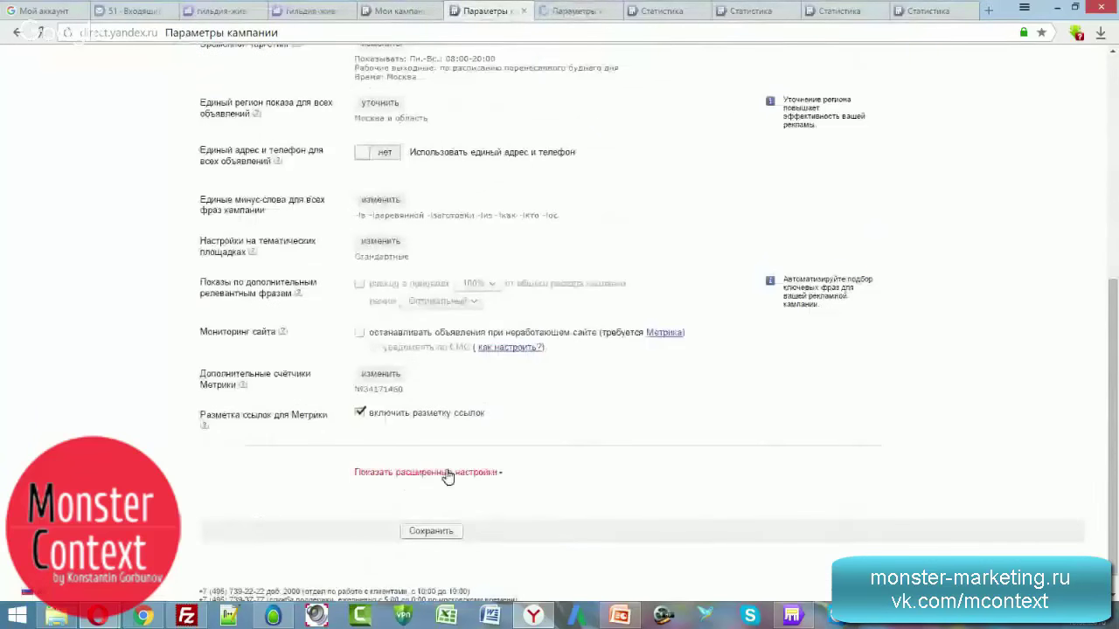
click(449, 472)
scroll(520, 411, down, 2)
scroll(524, 409, down, 2)
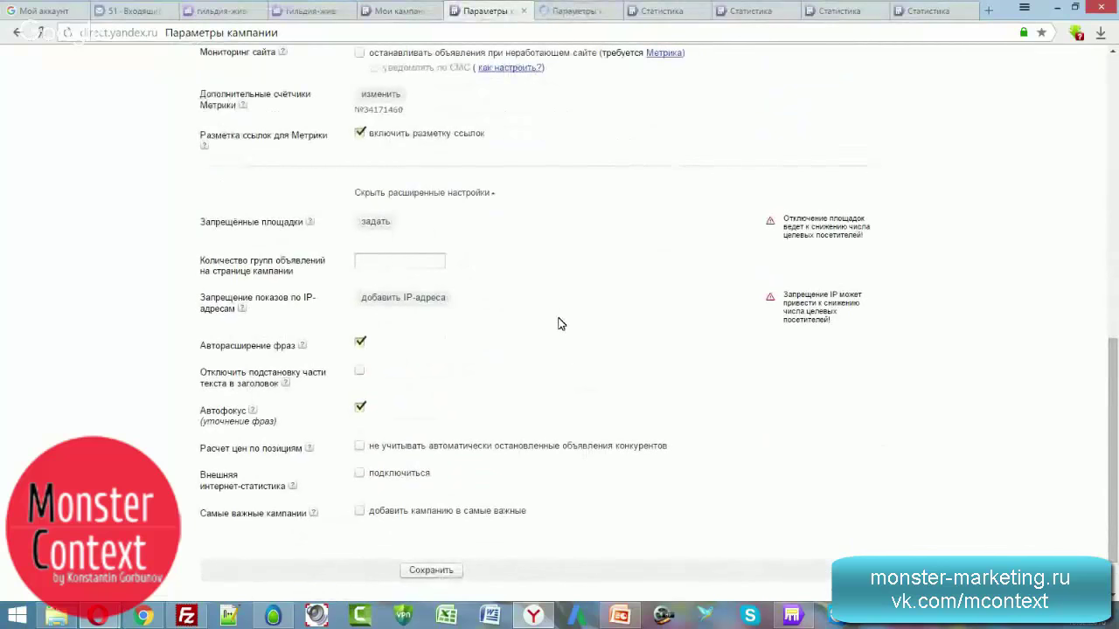
Try toggling «Авторасширение фраз» and the «Расчет цен по позициям» option that ignores competitors' automatically stopped ads.
click(360, 342)
click(360, 342)
mouse_move(370, 449)
mouse_down()
mouse_move(687, 452)
mouse_move(369, 449)
mouse_up()
click(370, 450)
click(362, 449)
Open the thematic placement settings of «РСЯ Холодные», try toggling «Не учитывать предпочтения пользователей», and cancel without saving.
scroll(363, 448, up, 3)
scroll(345, 419, up, 2)
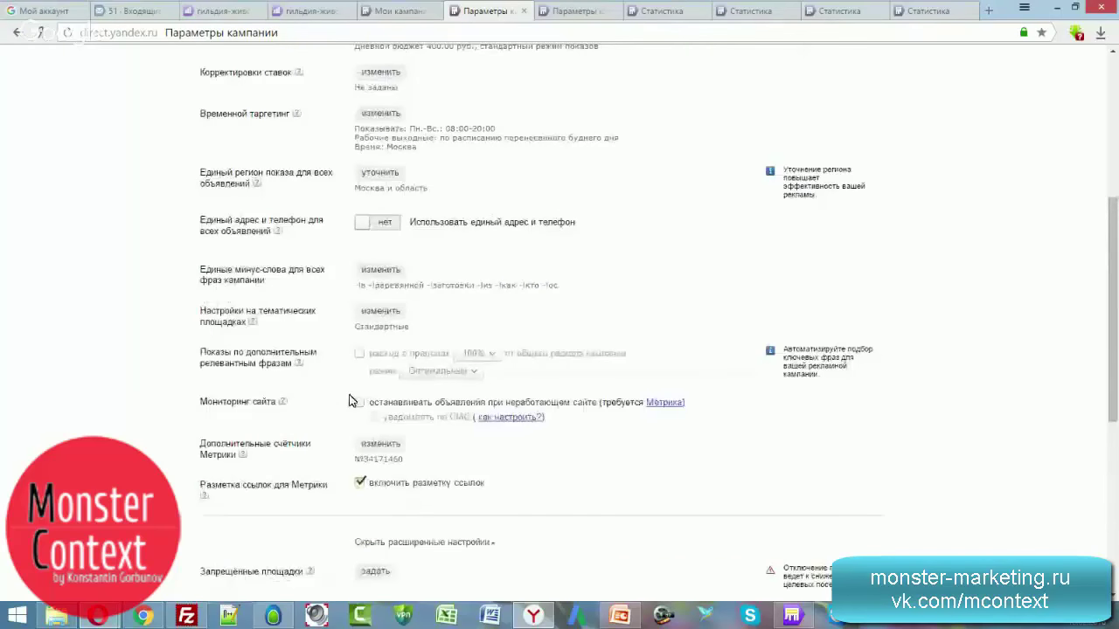
click(367, 315)
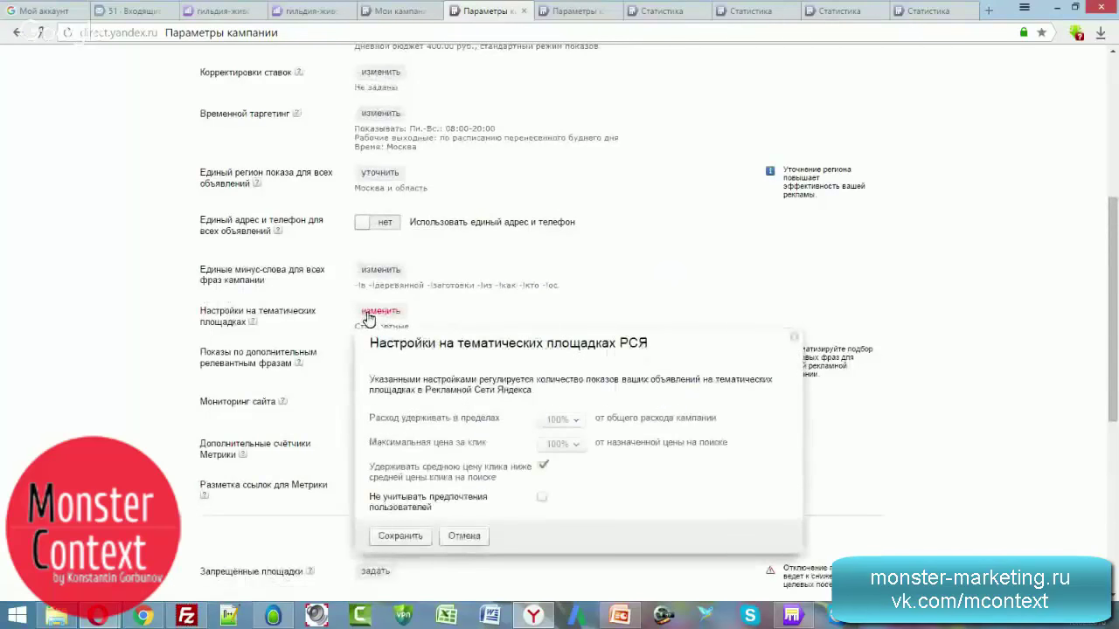
drag(245, 310, 270, 322)
click(271, 322)
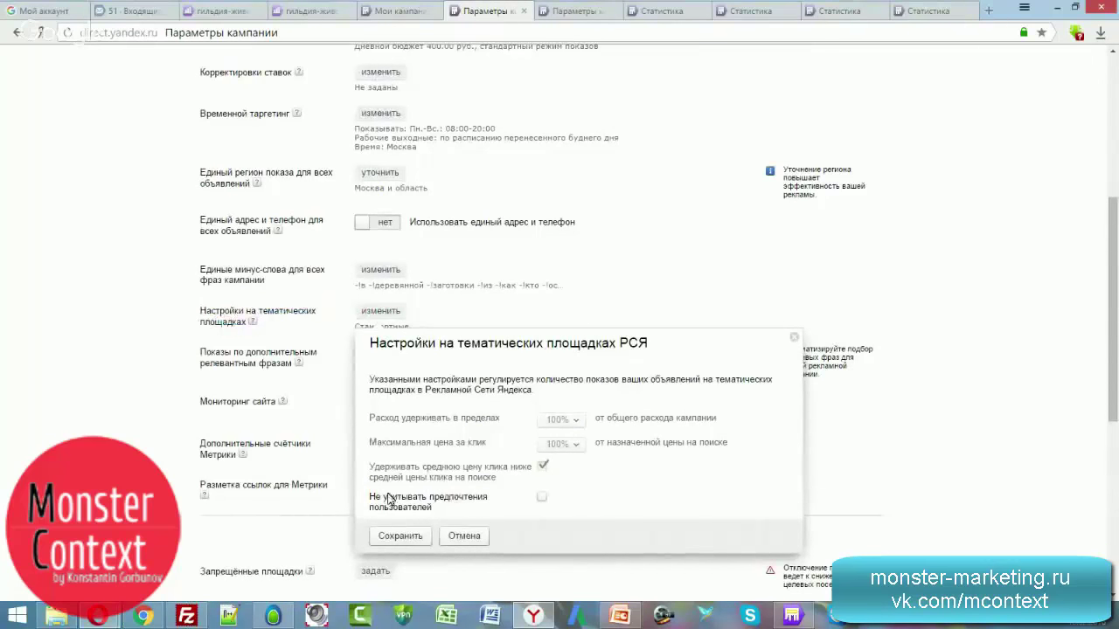
click(542, 498)
click(541, 498)
click(464, 537)
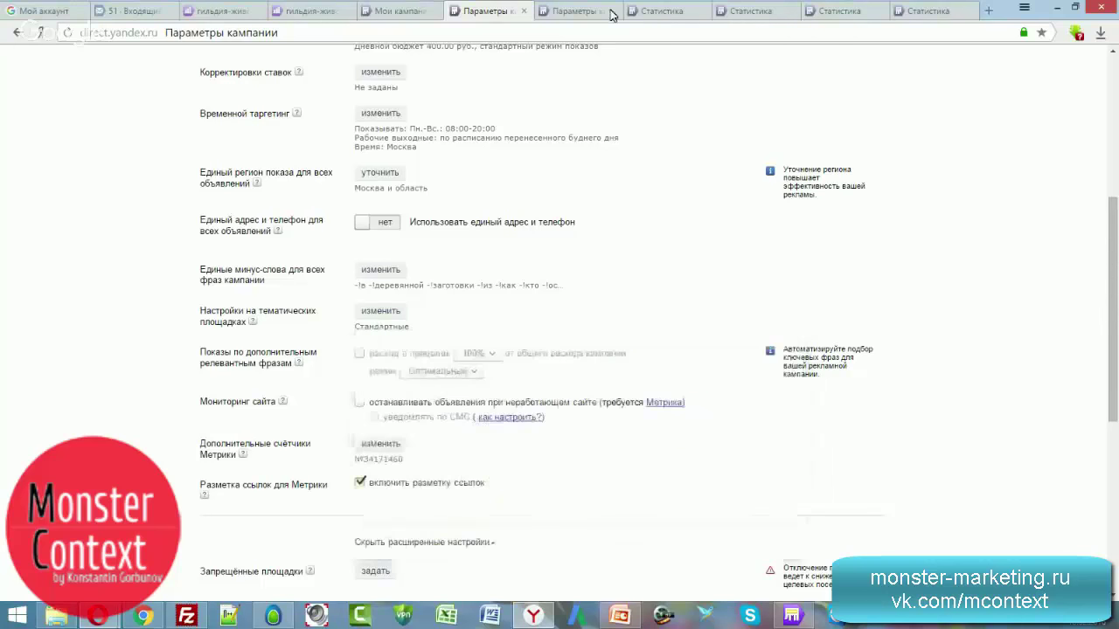
click(393, 313)
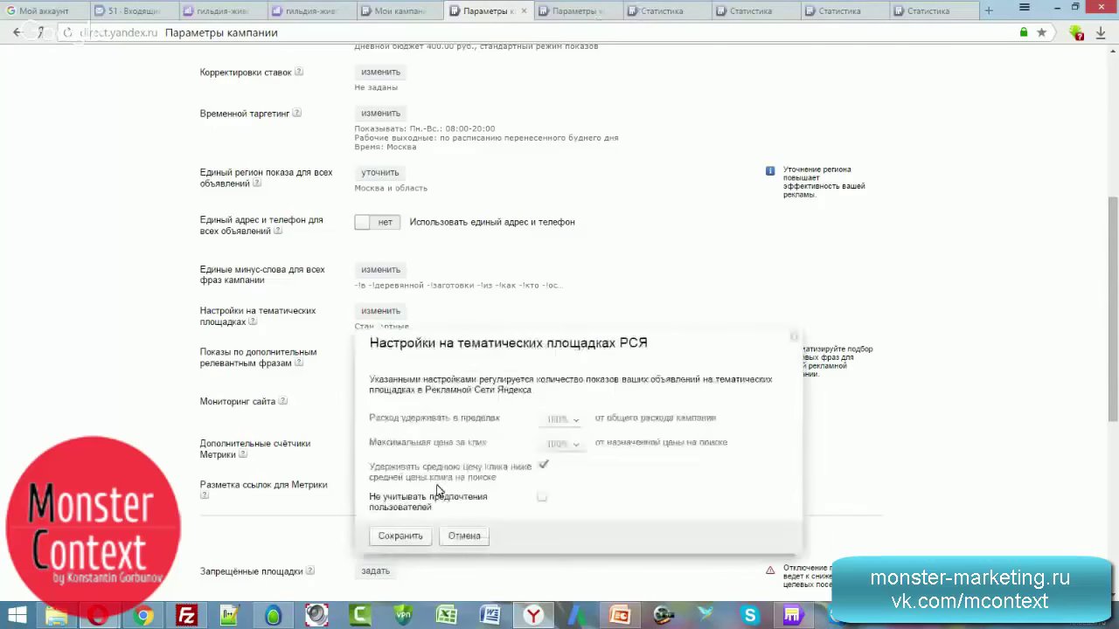
click(542, 496)
click(473, 533)
Review the campaign's daily statistics for 03–10 February 2016 and its report by placements.
click(657, 12)
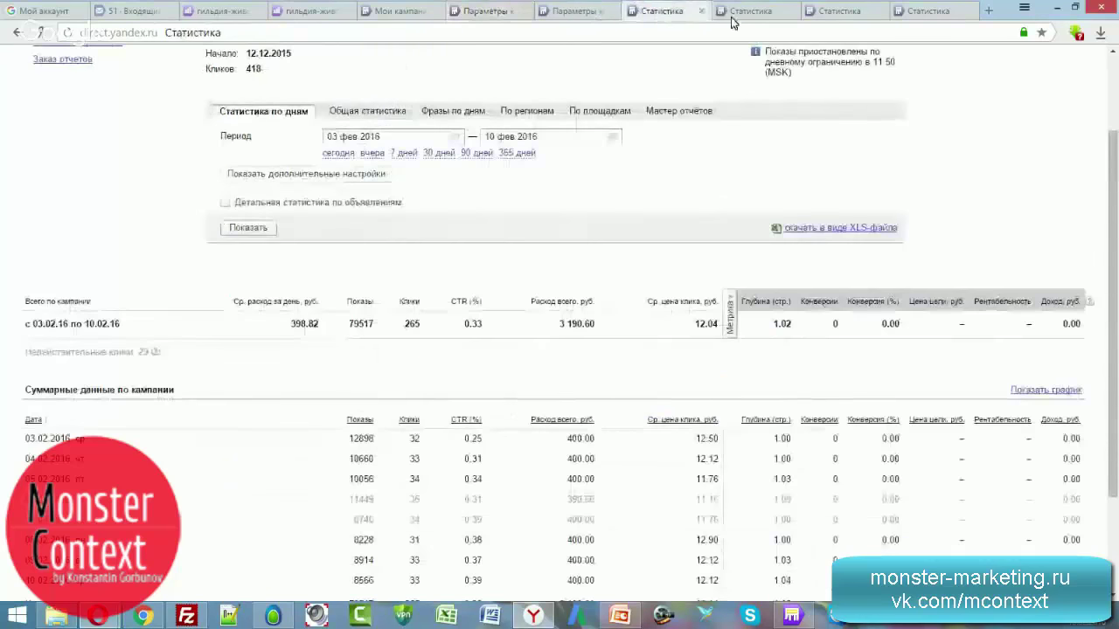
click(738, 21)
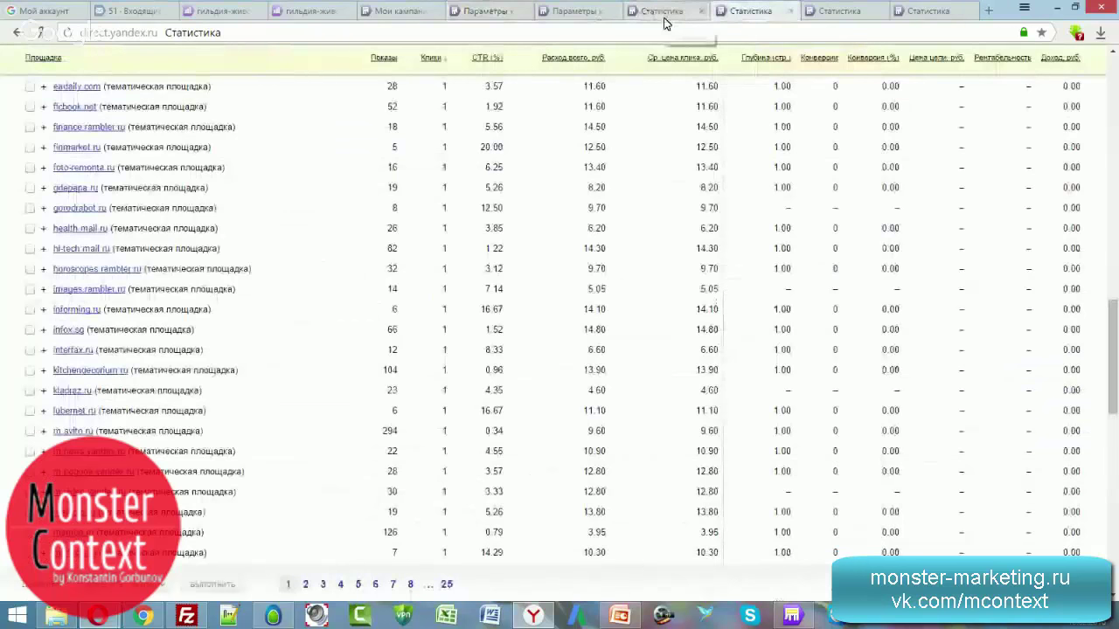
Switch to Direct Commander and duplicate the «РСЯ Холодные» campaign, accepting the reset of the copy's states and moderation statuses.
key(alt+Tab)
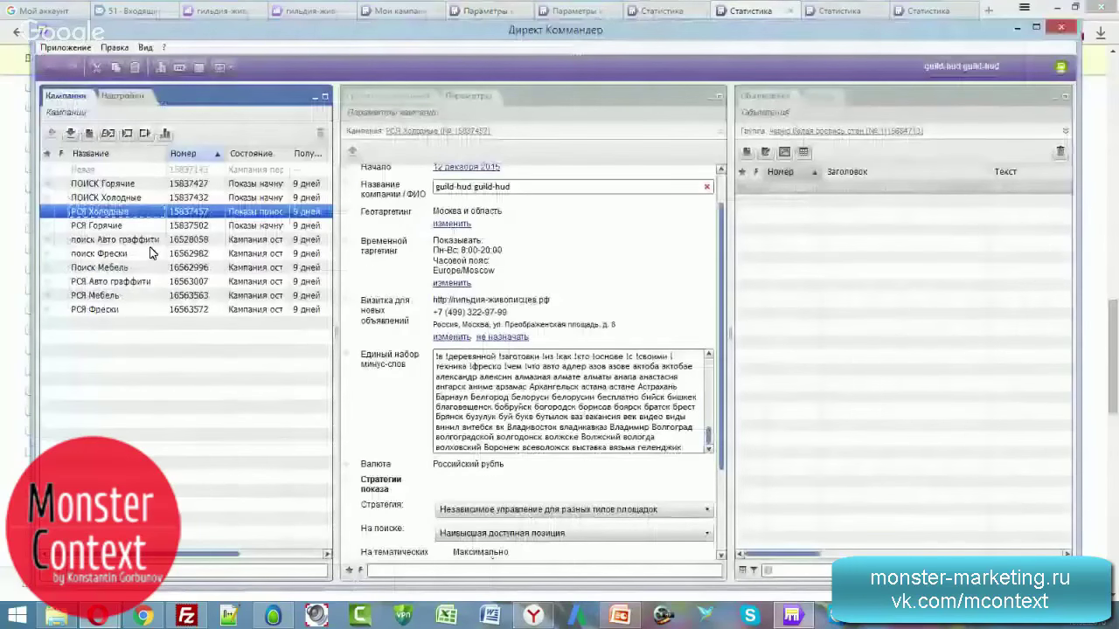
key(ctrl+c)
key(ctrl+v)
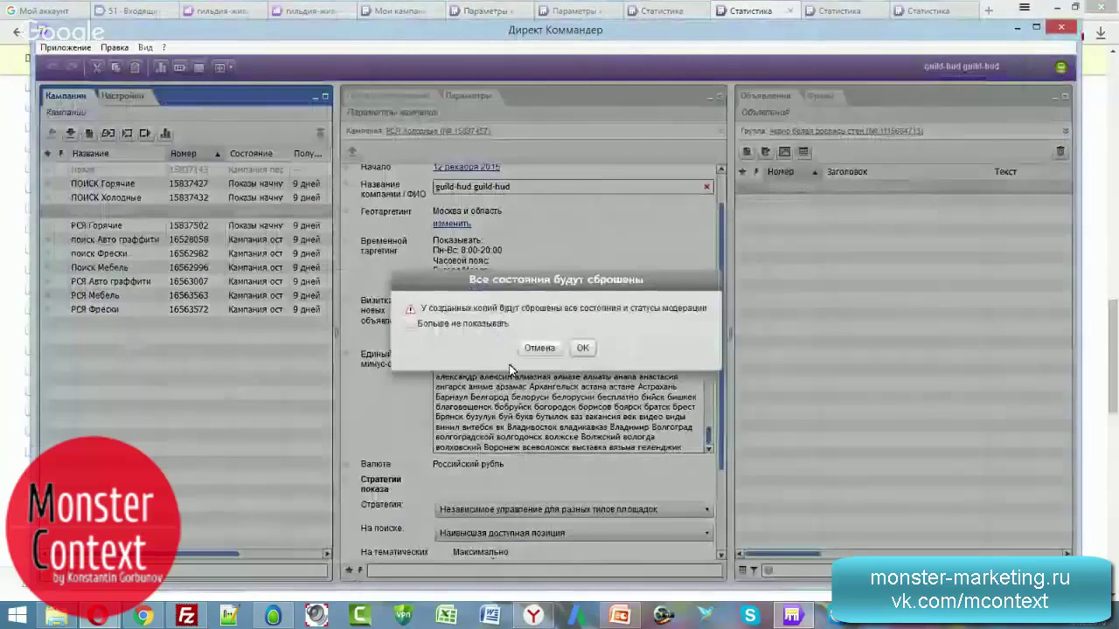
key(Return)
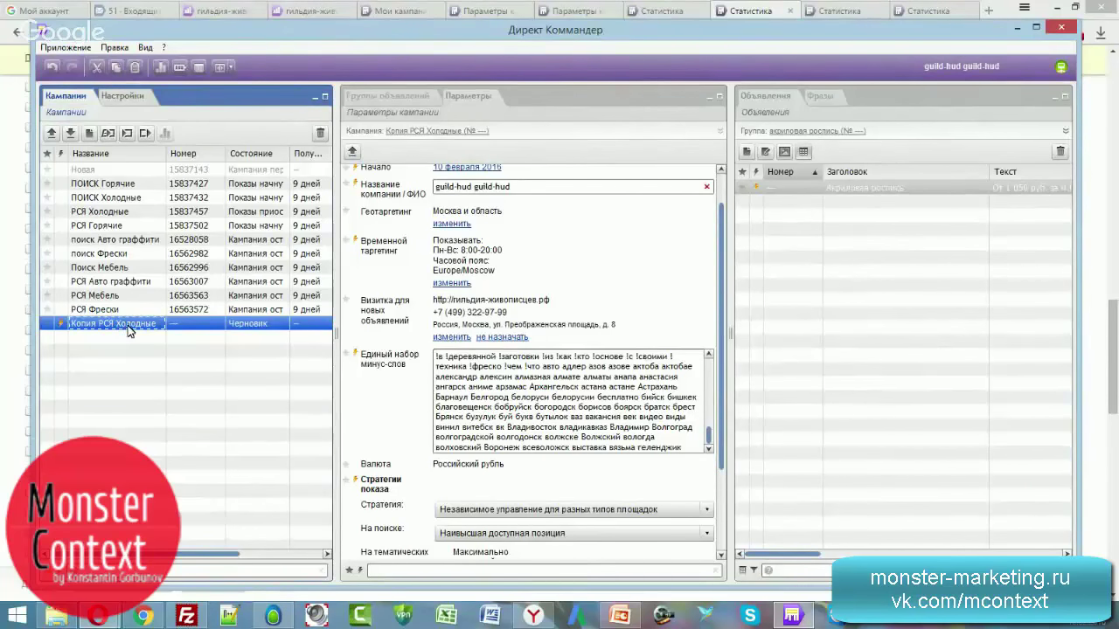
Delete the draft campaign «Копия РСЯ Холодные».
right_click(127, 329)
click(167, 387)
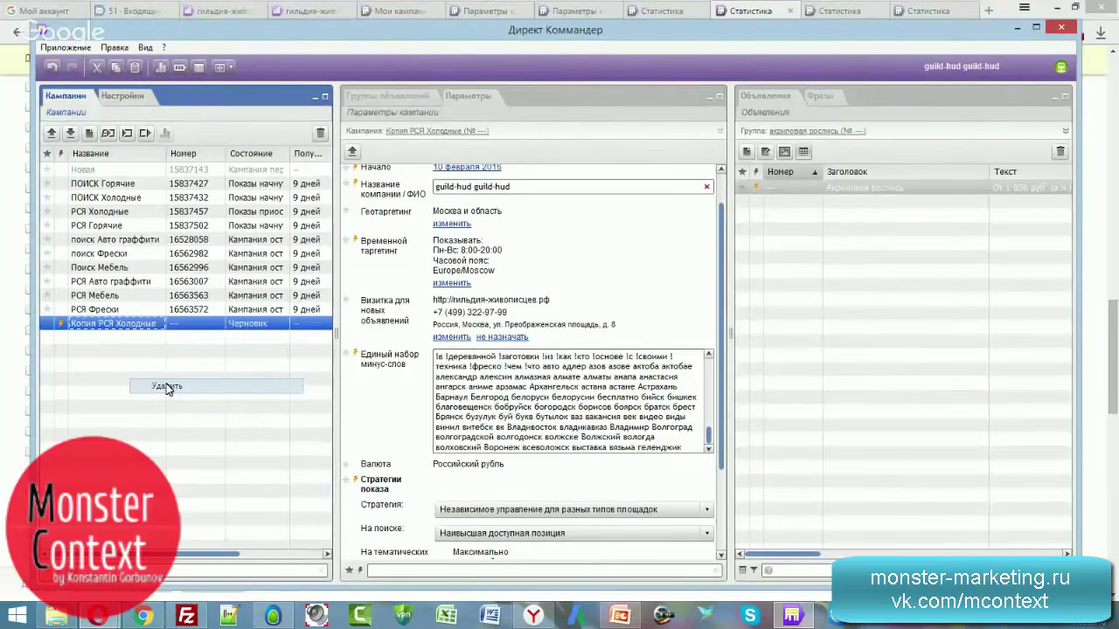
click(584, 339)
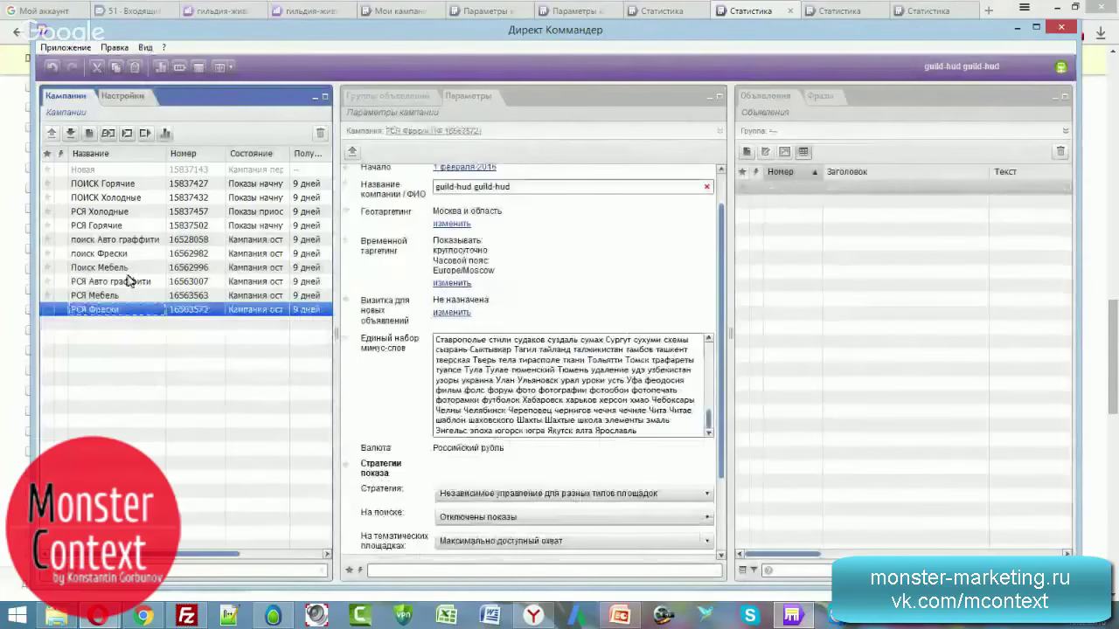
Select «РСЯ Холодные», «РСЯ Горячие», «РСЯ Авто граффити», «РСЯ Мебель» and «РСЯ Фрески» together to view their combined parameters.
click(108, 214)
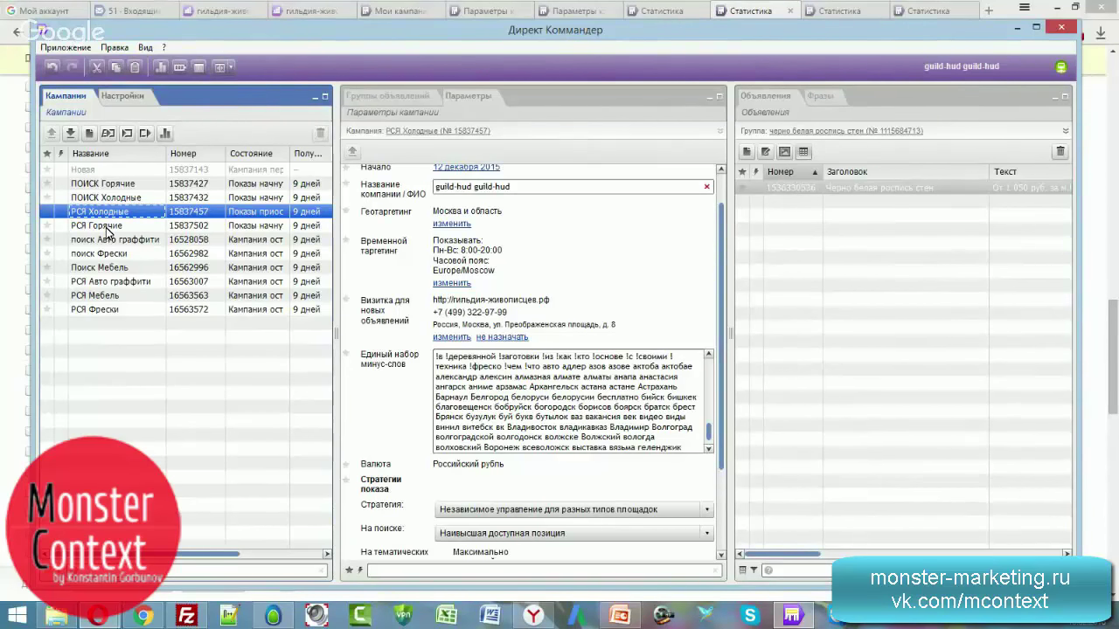
click(107, 229)
click(116, 185)
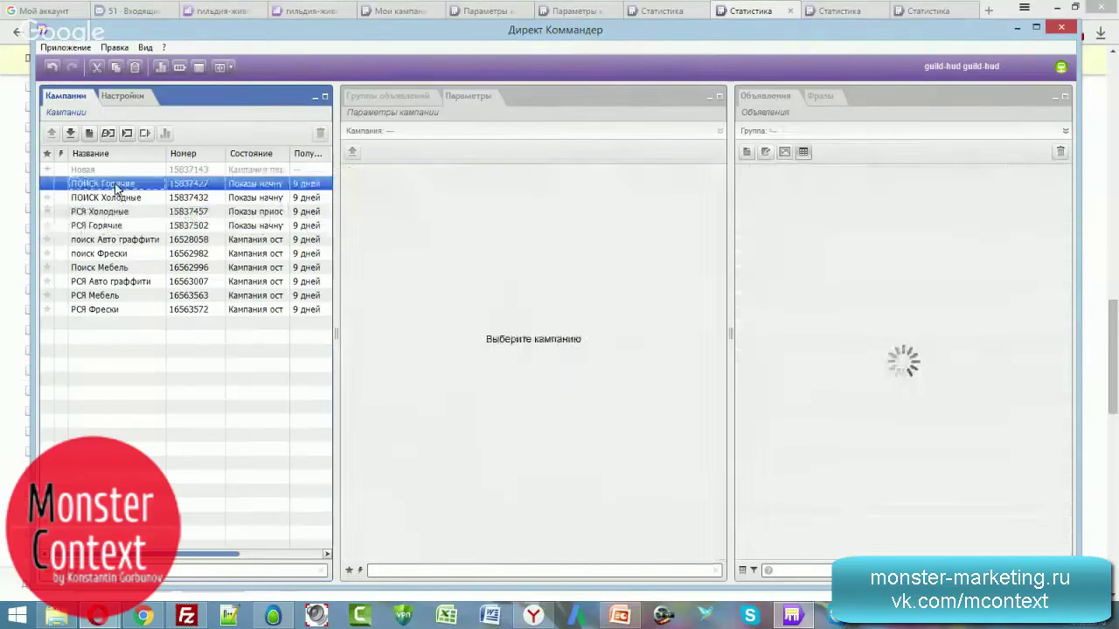
click(107, 212)
shift+click(113, 225)
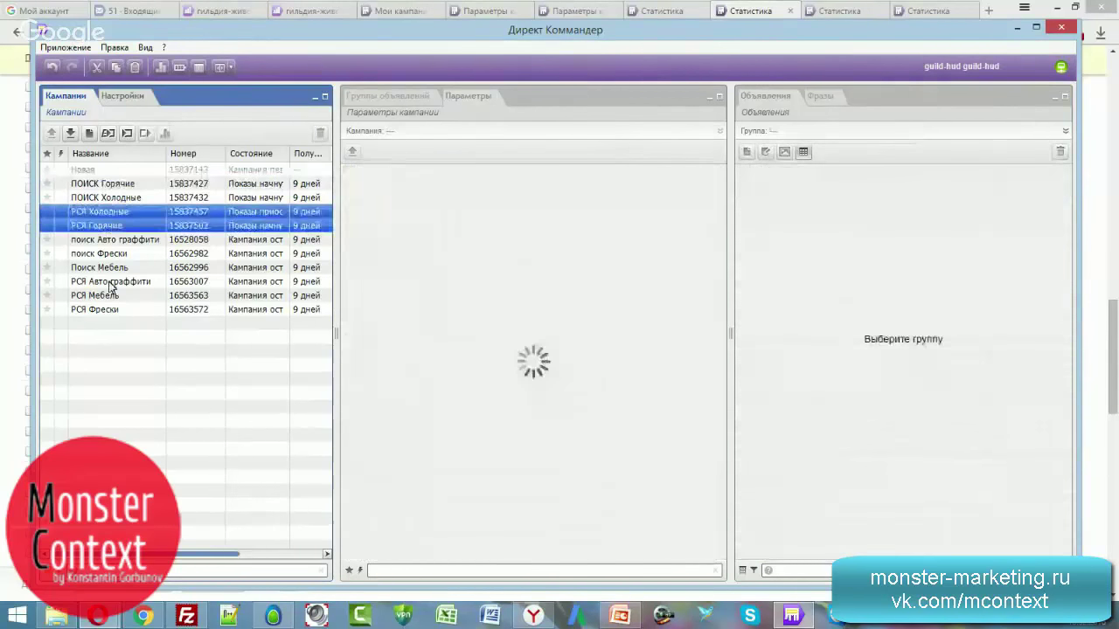
ctrl+click(109, 281)
ctrl+shift+click(105, 309)
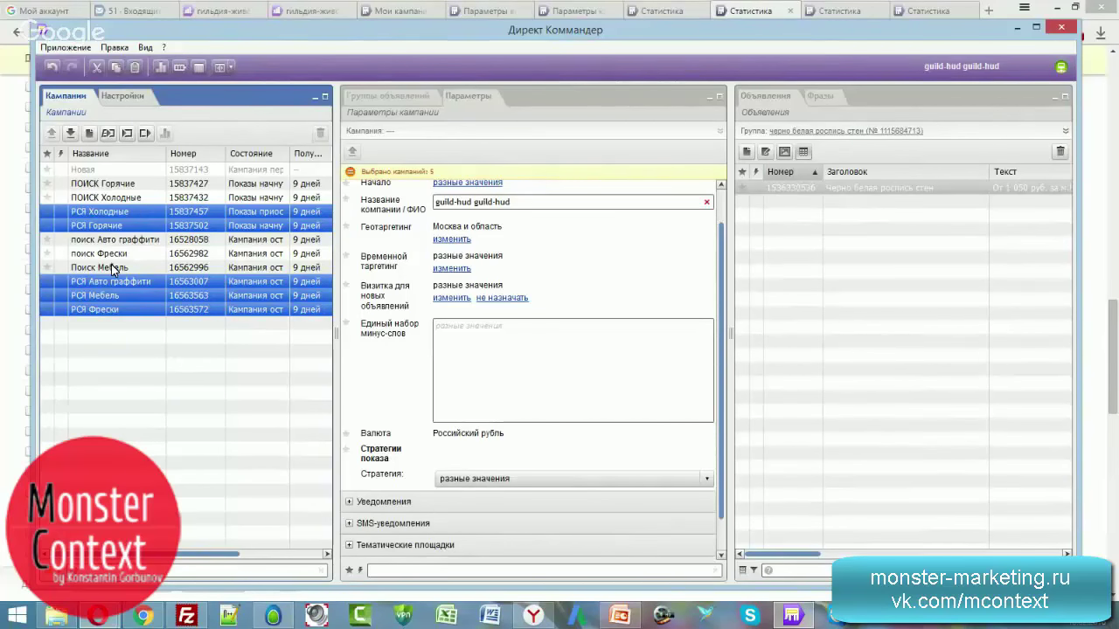
View the individual parameters of «РСЯ Горячие», «РСЯ Холодные» and «ПОИСК Горячие», and look through the ad columns.
click(107, 225)
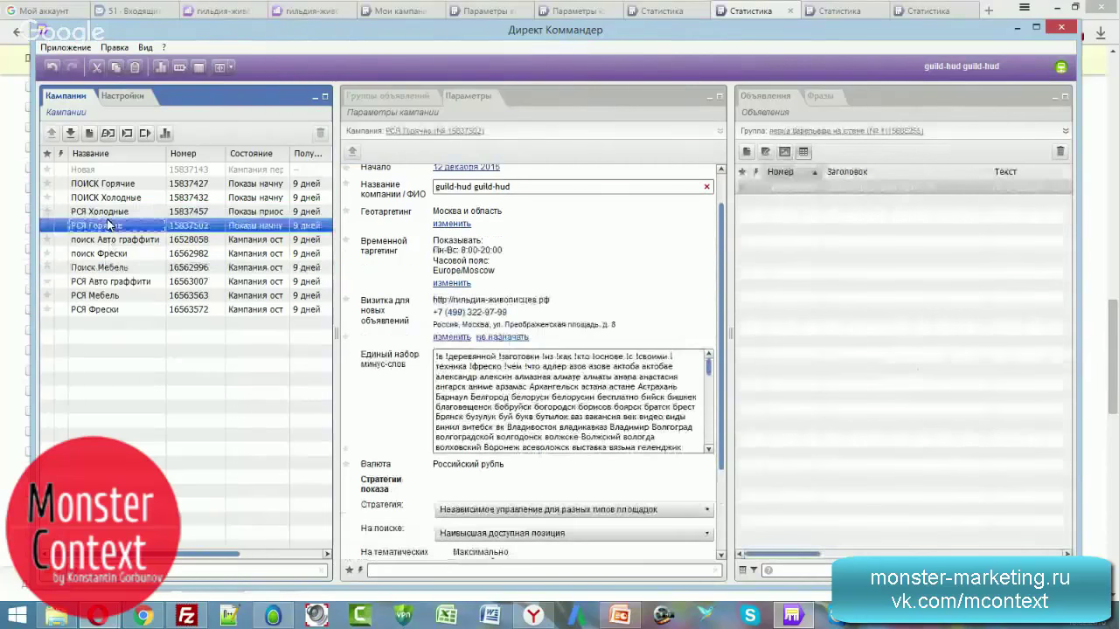
click(108, 216)
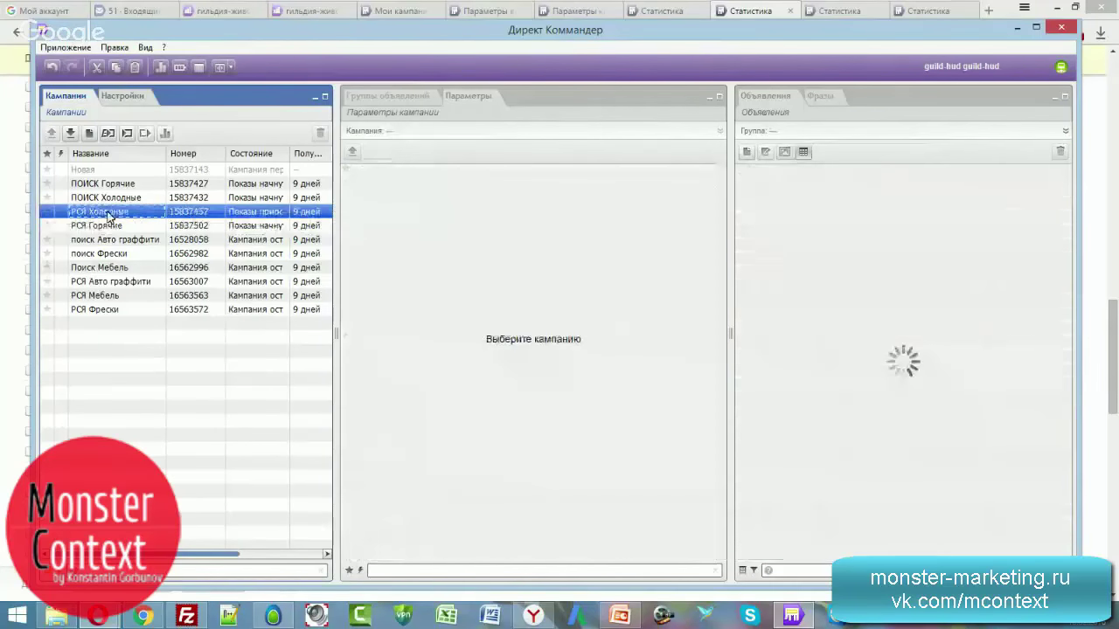
click(110, 183)
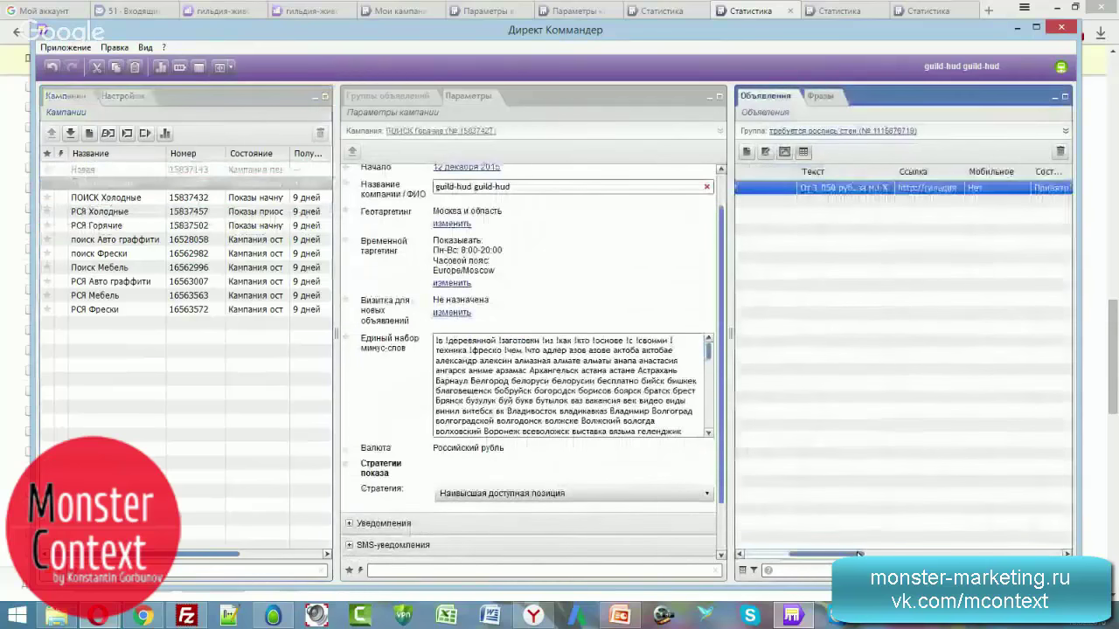
Switch back to the browser, open the Metrica report «Директ - сводка», and show its table as a flat list of phrases.
click(801, 10)
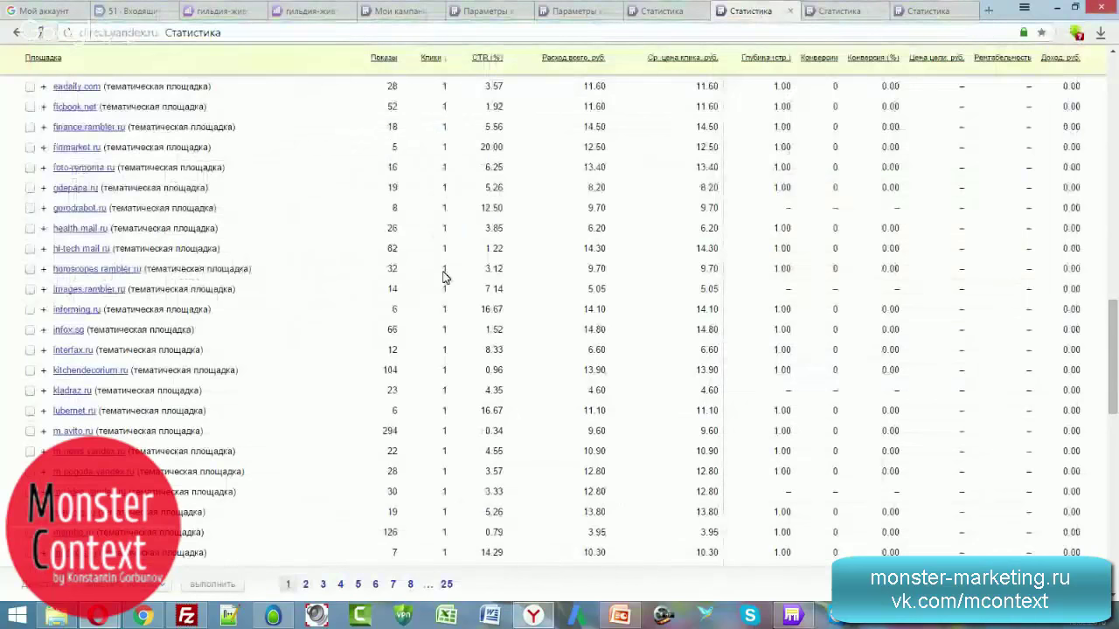
click(304, 16)
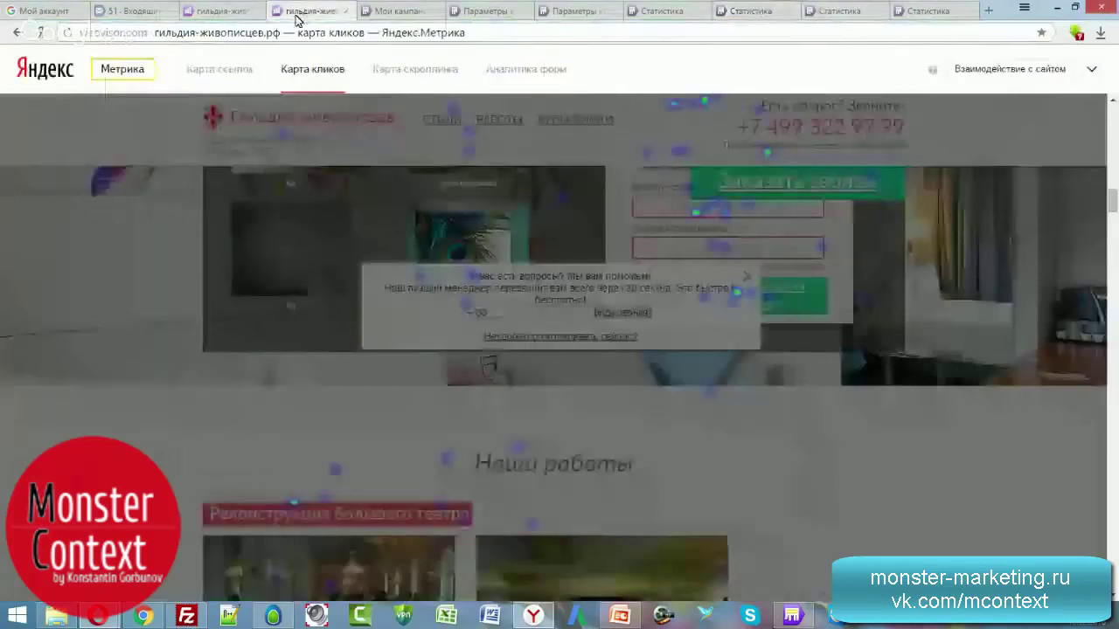
click(220, 10)
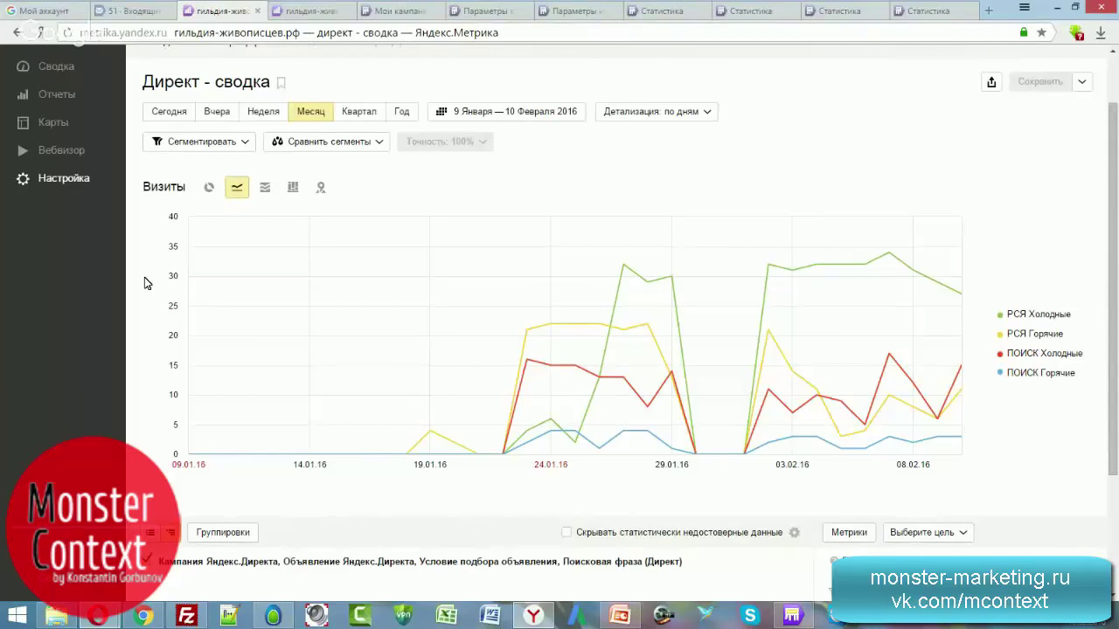
scroll(187, 294, down, 2)
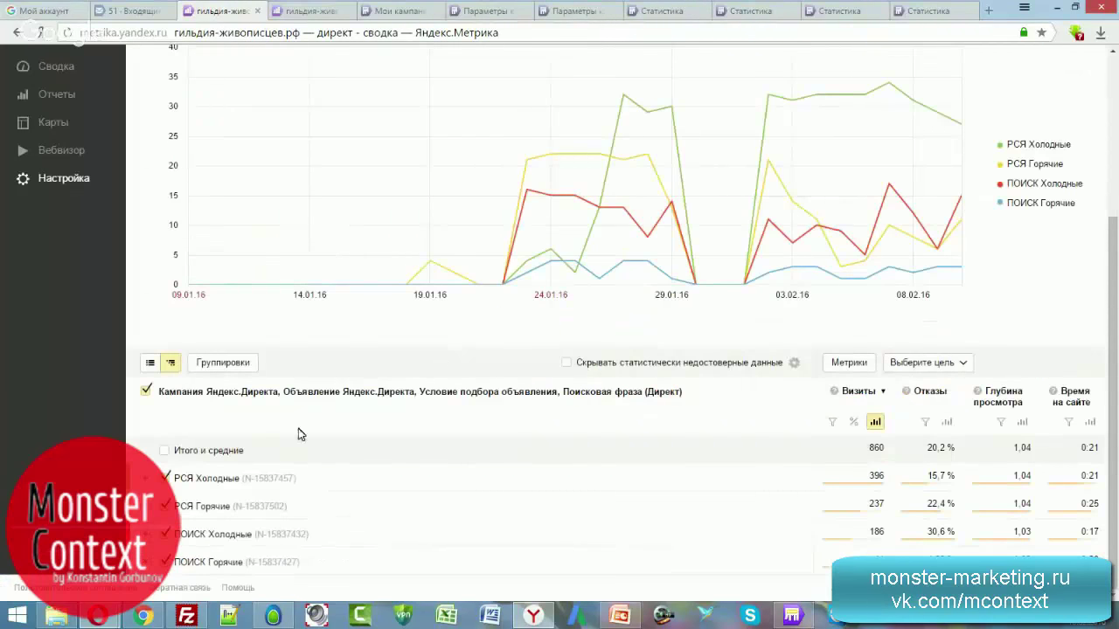
click(150, 362)
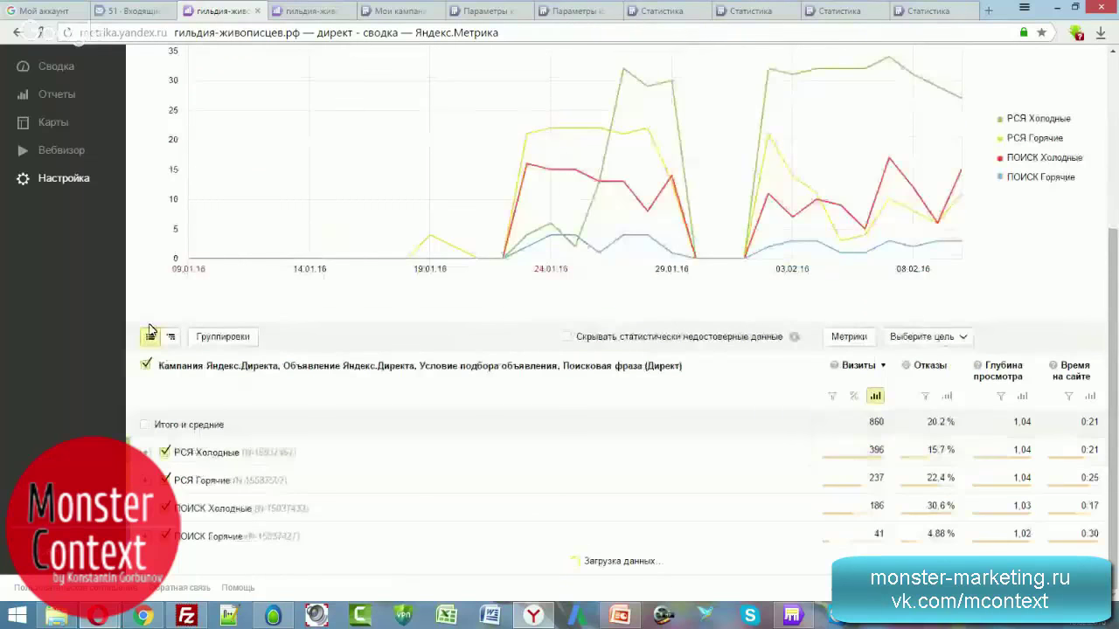
scroll(318, 320, down, 4)
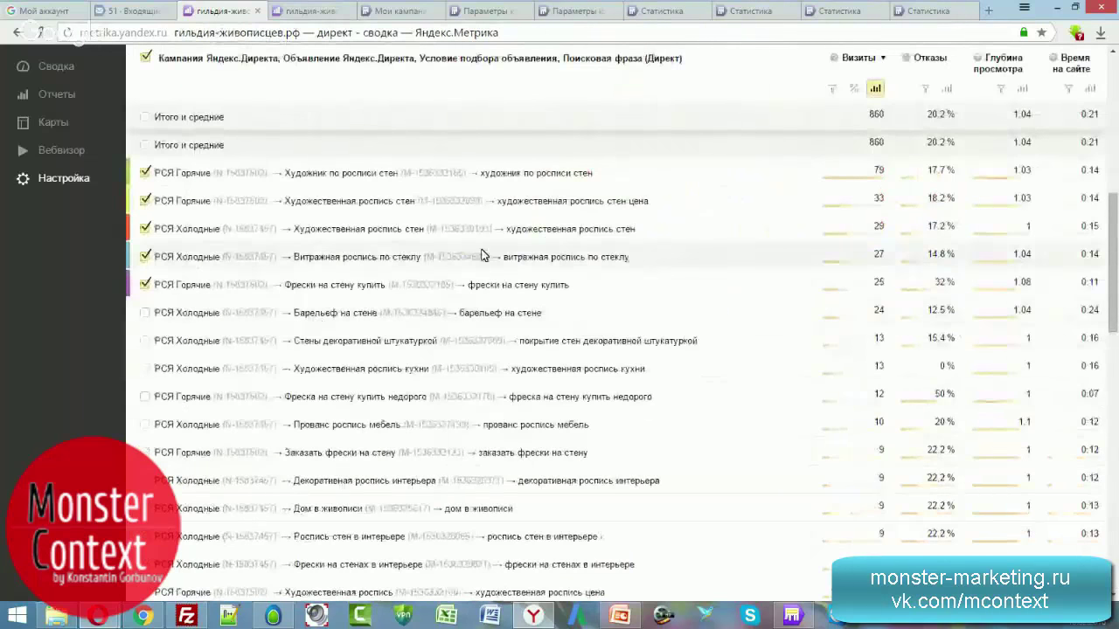
scroll(483, 255, up, 2)
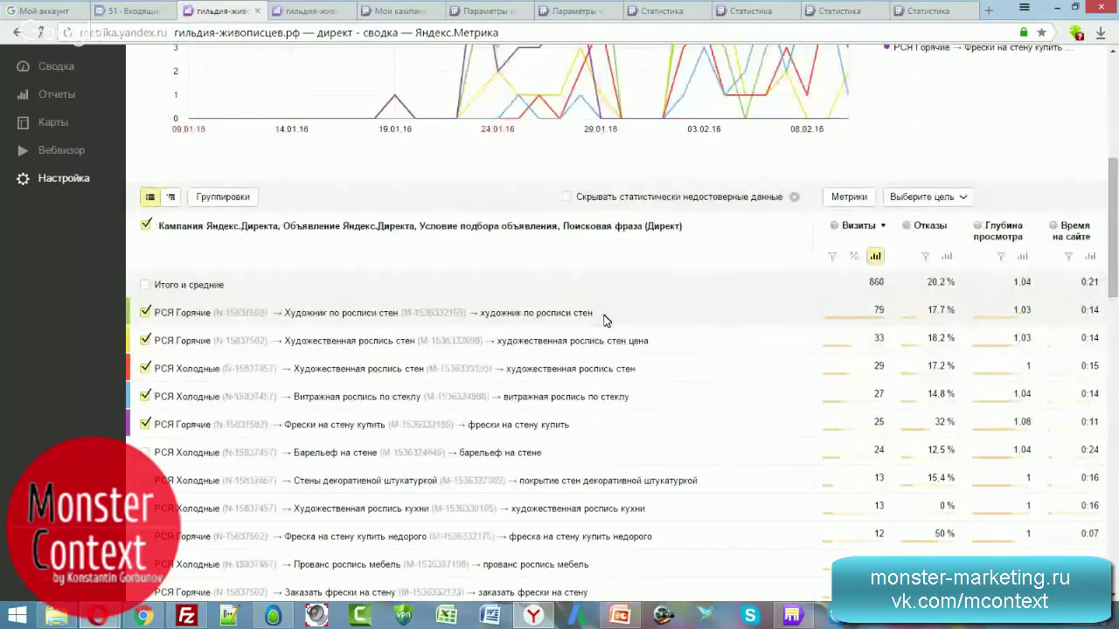
Examine the time on site and the phrase «художник по росписи стен» in the first «РСЯ Горячие» row, highlighting them temporarily.
drag(1080, 309, 1103, 309)
click(1100, 310)
drag(1100, 310, 1082, 308)
drag(602, 315, 494, 320)
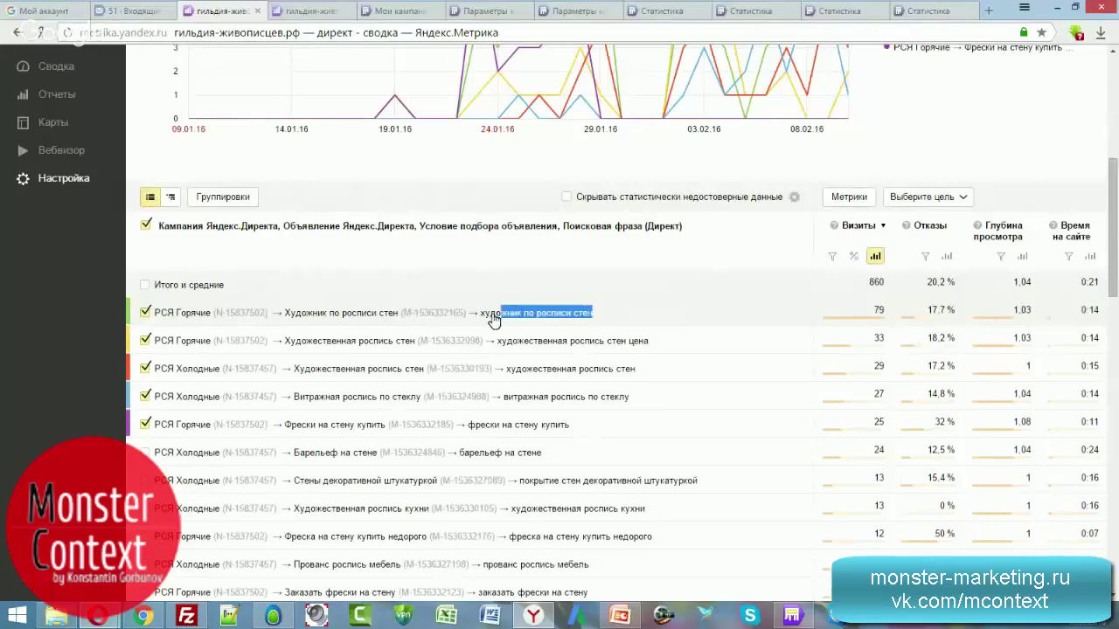
click(611, 317)
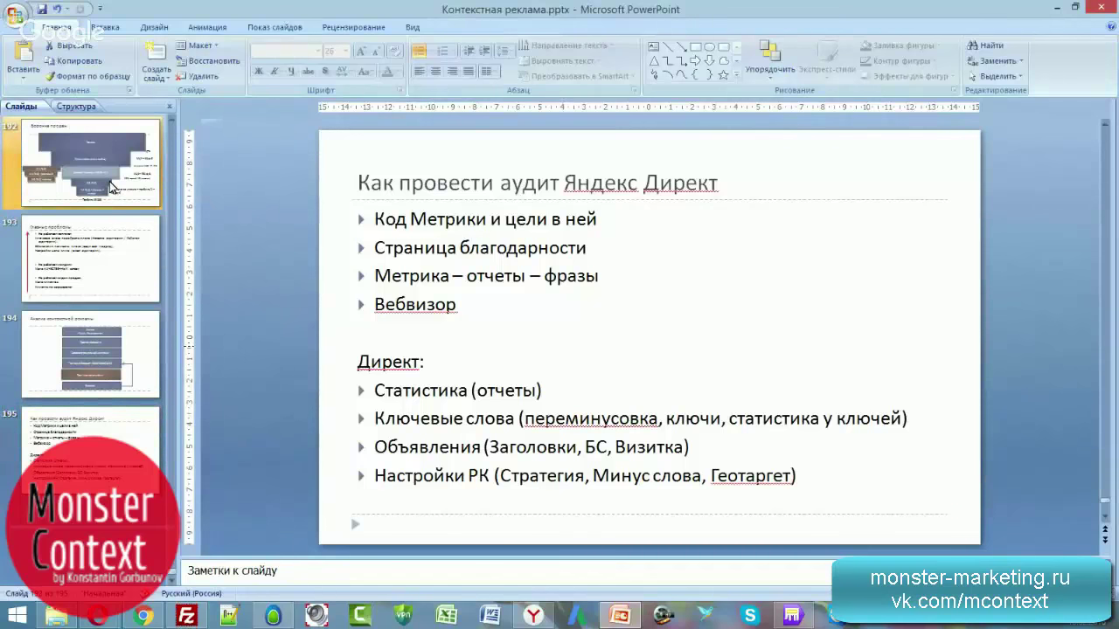
Switch to the PowerPoint presentation and display the «Воронка продаж» slide.
click(111, 186)
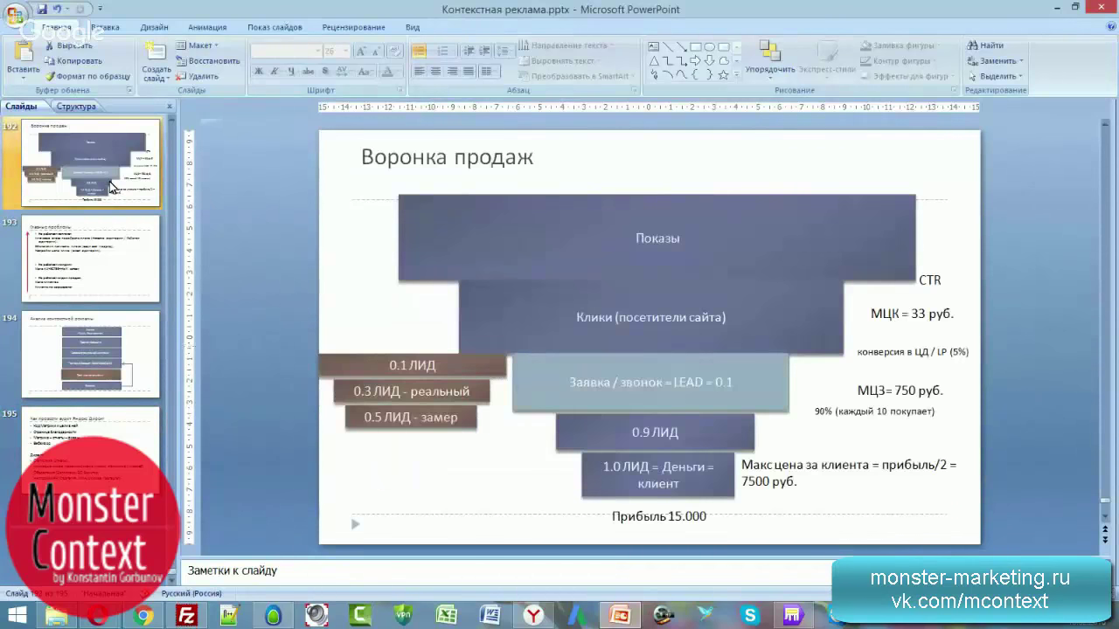